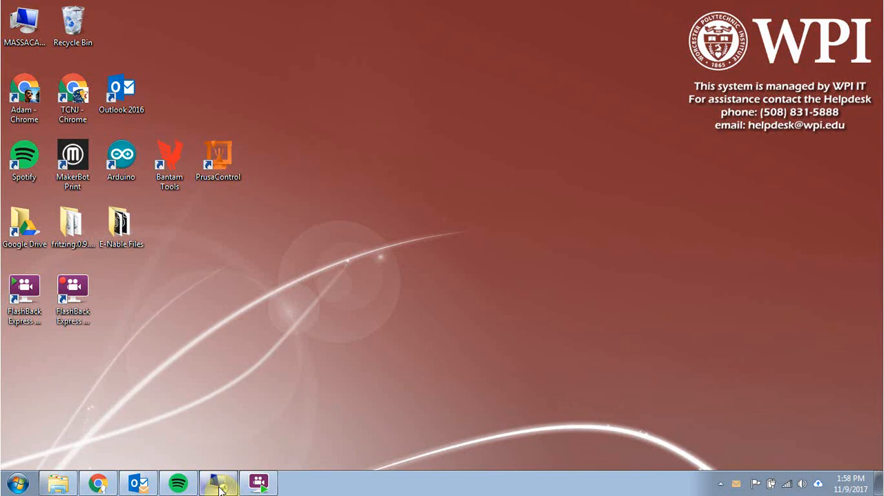
Step: Switch to SOLIDWORKS in the remote desktop session and create a new part document
click(218, 485)
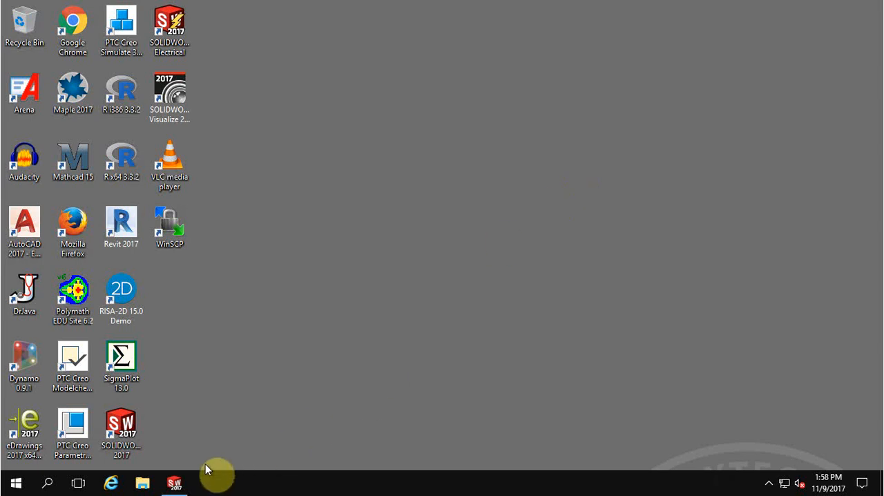
click(176, 482)
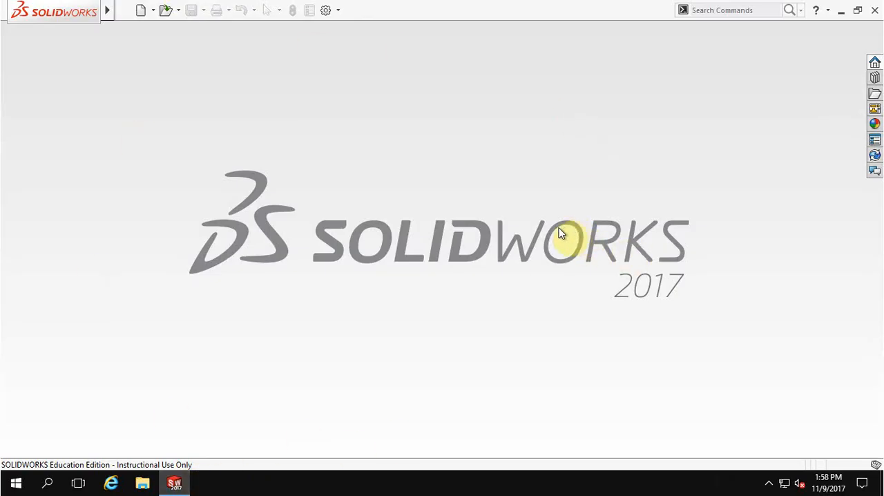
click(142, 11)
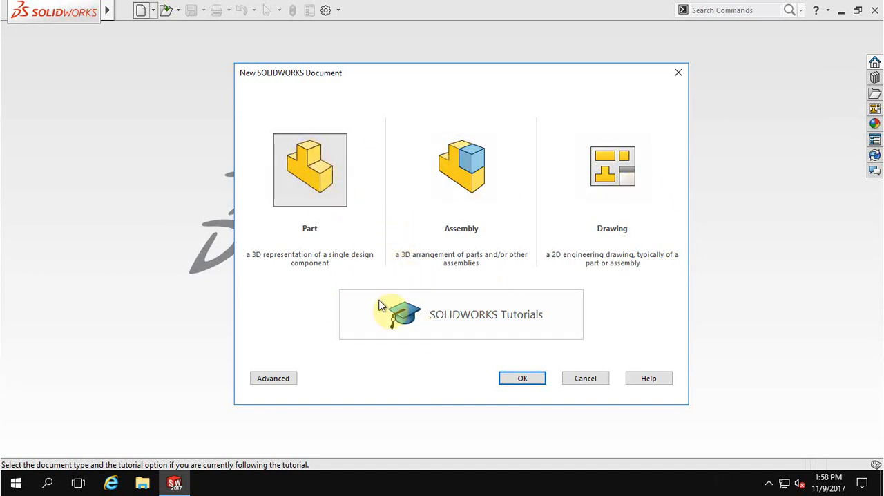
click(527, 380)
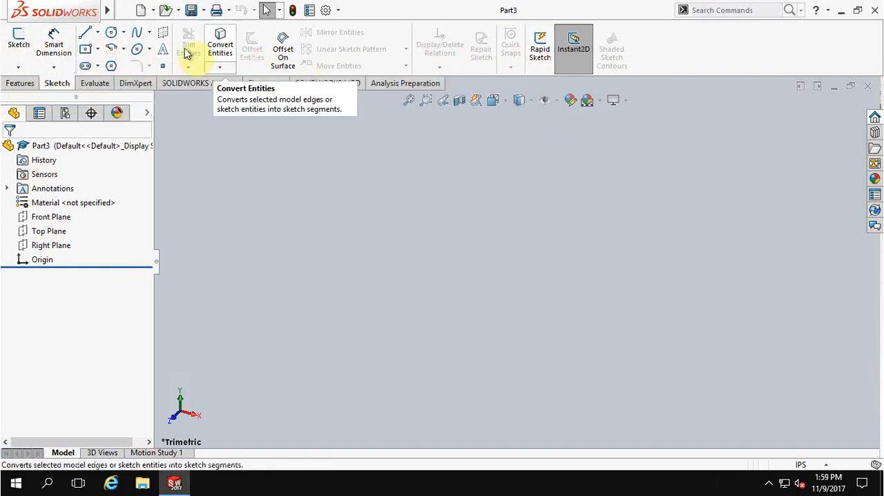
click(19, 84)
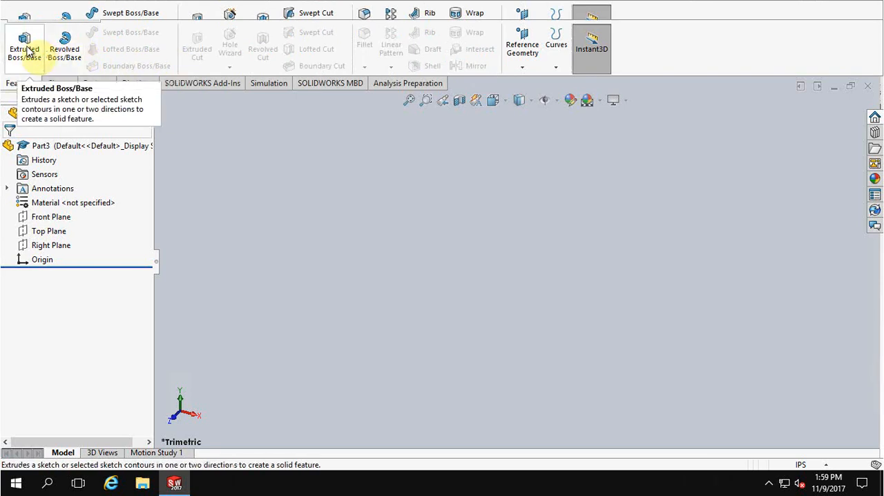
click(97, 83)
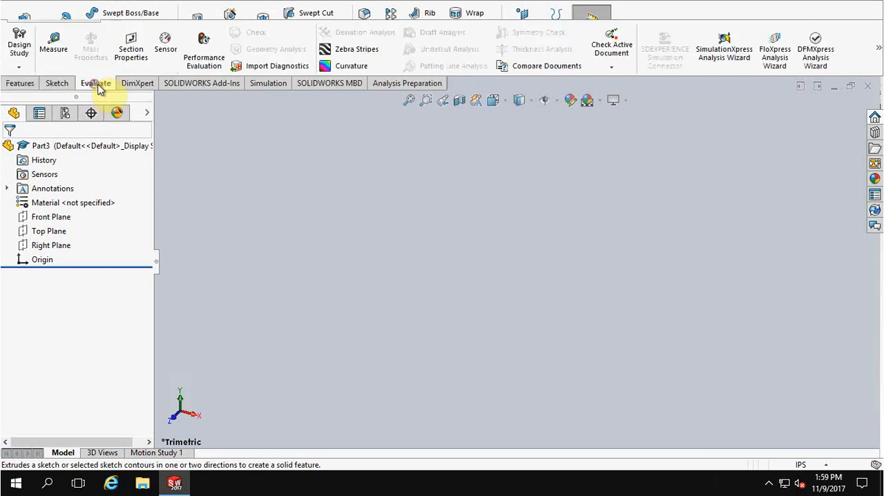
click(133, 84)
click(221, 86)
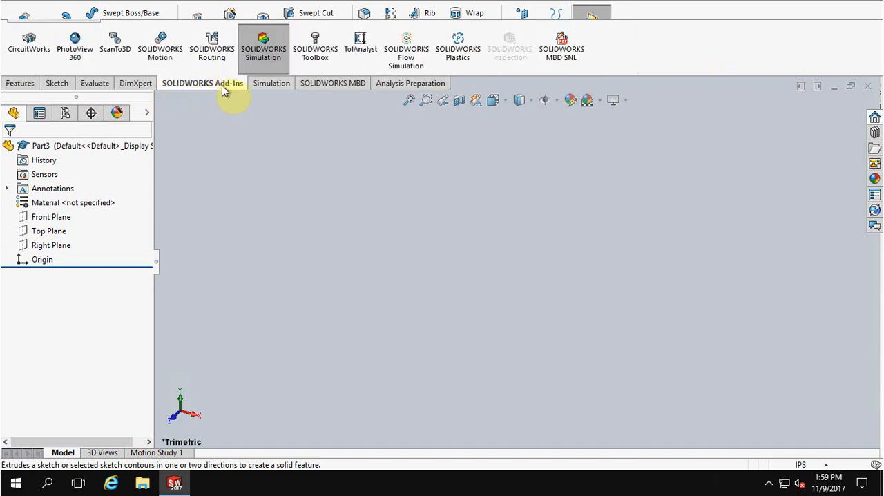
click(270, 86)
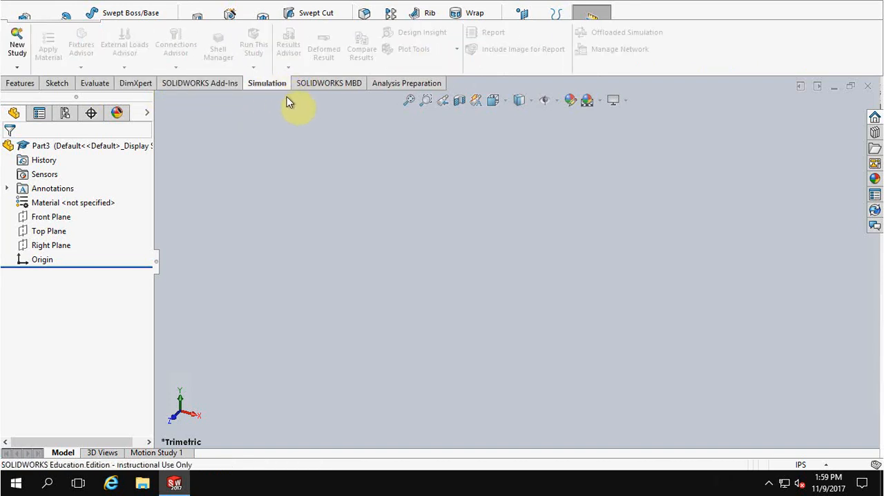
Step: Start a new sketch on the Top Plane
click(56, 83)
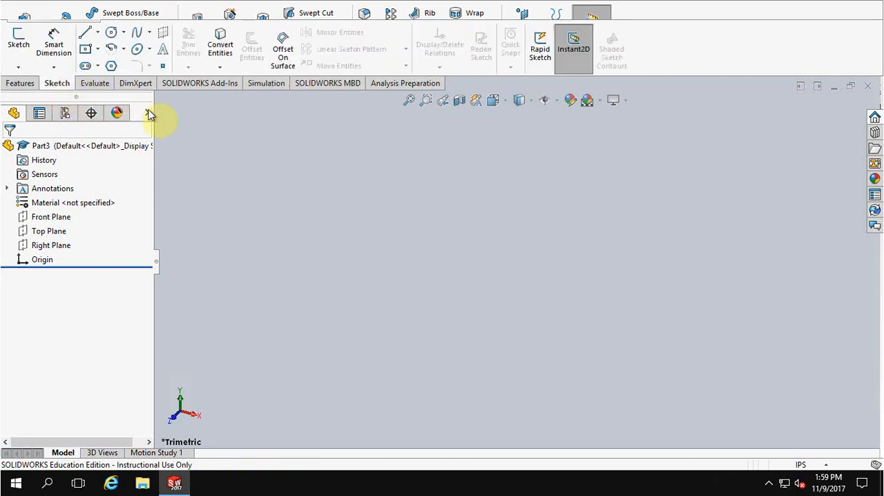
click(20, 44)
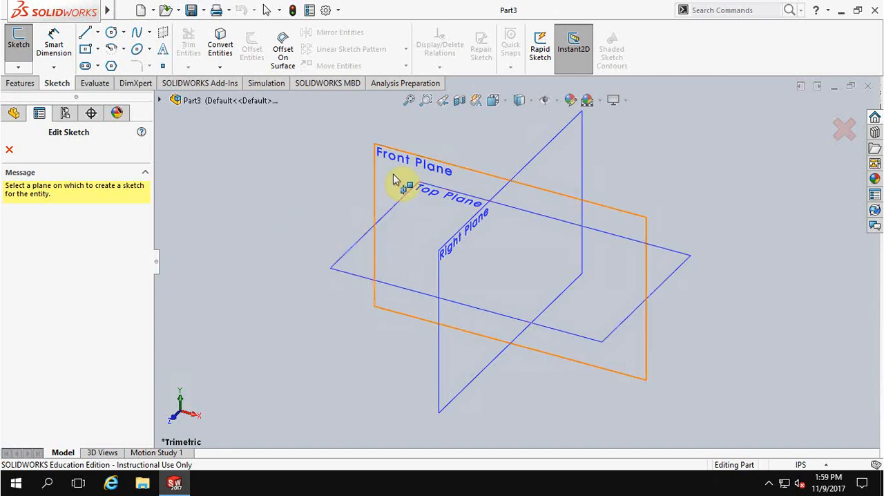
click(355, 253)
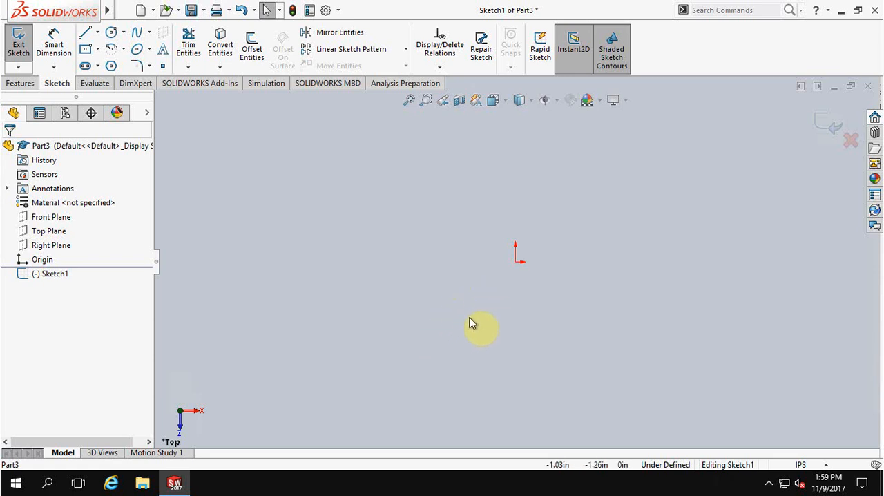
Step: Sketch a center rectangle about 4.49 in by 4.00 in, centered on the origin
mouse_move(477, 329)
middle_down()
mouse_move(423, 222)
mouse_move(533, 205)
mouse_move(492, 201)
middle_up()
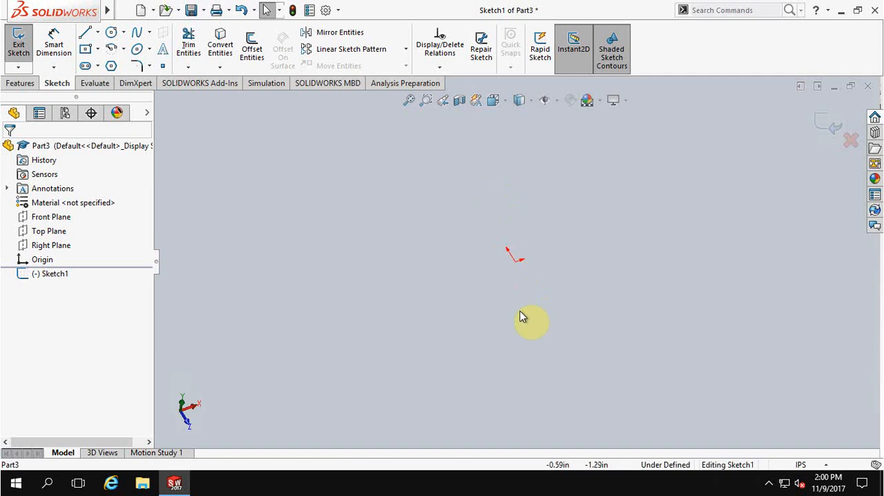
mouse_move(511, 318)
ctrl+middle_down()
mouse_move(466, 297)
mouse_move(419, 317)
mouse_move(458, 341)
mouse_move(511, 331)
ctrl+middle_up()
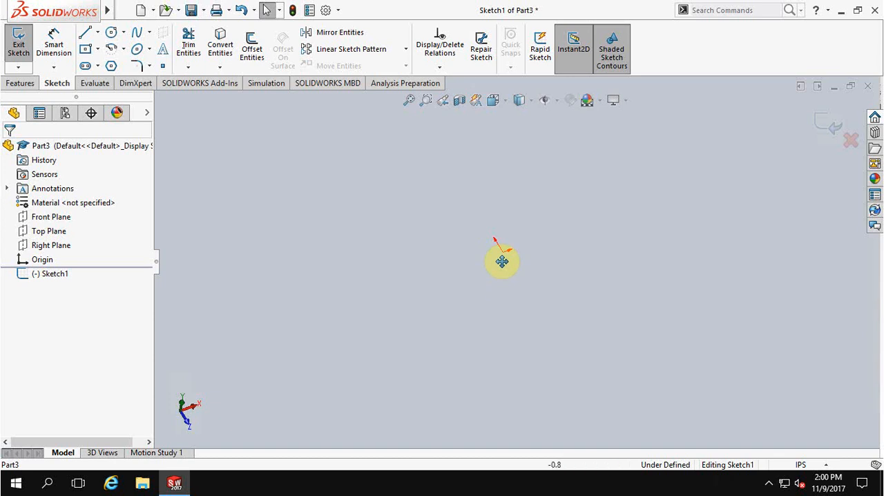
ctrl+middle_drag(322, 281, 329, 299)
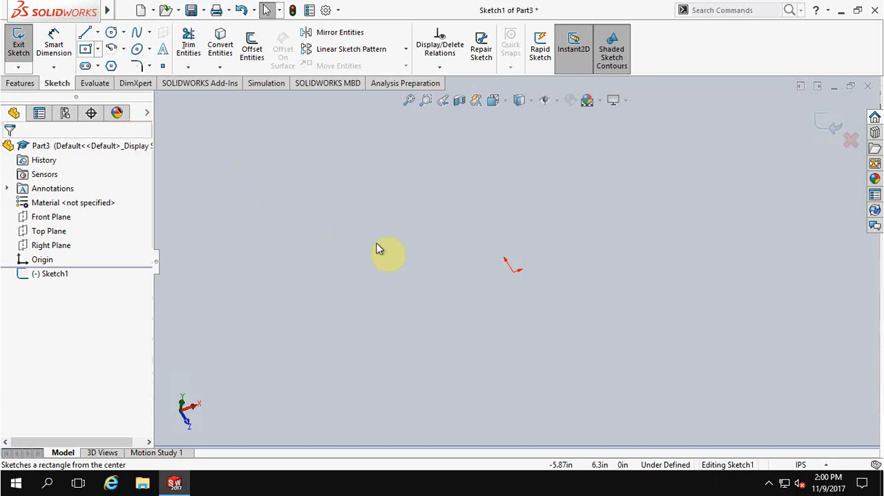
click(98, 49)
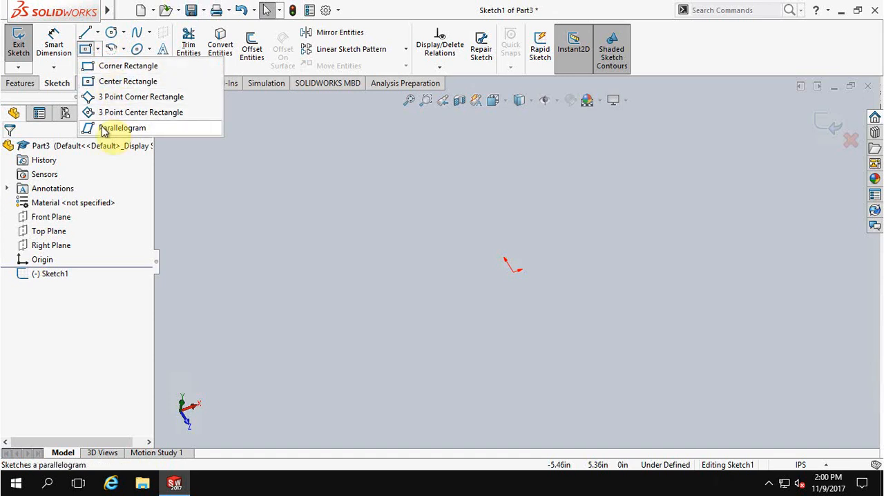
click(114, 81)
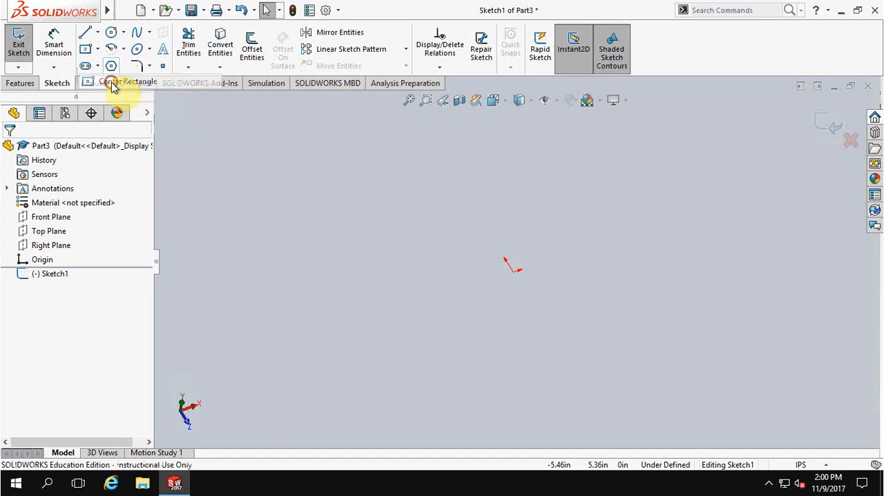
click(511, 271)
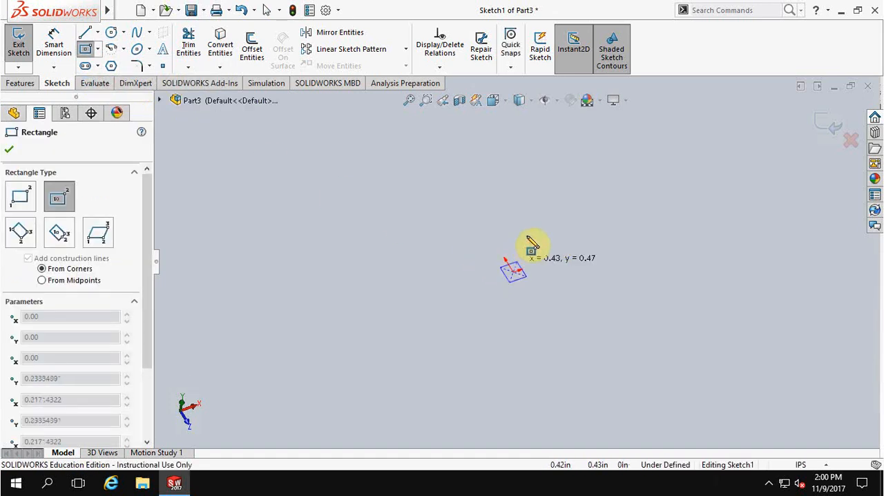
click(559, 178)
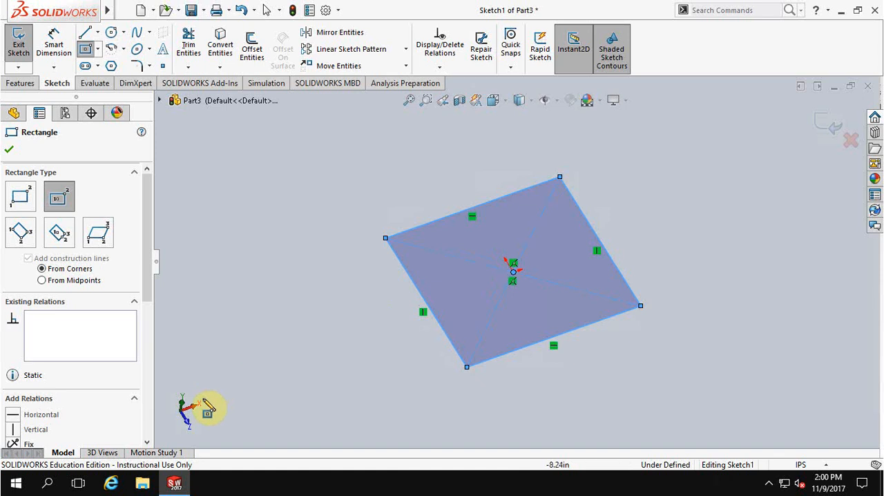
Step: Review the new rectangle's relations, corner coordinates and center point parameters
mouse_move(369, 357)
middle_down()
mouse_move(332, 352)
mouse_move(333, 387)
mouse_move(352, 394)
middle_up()
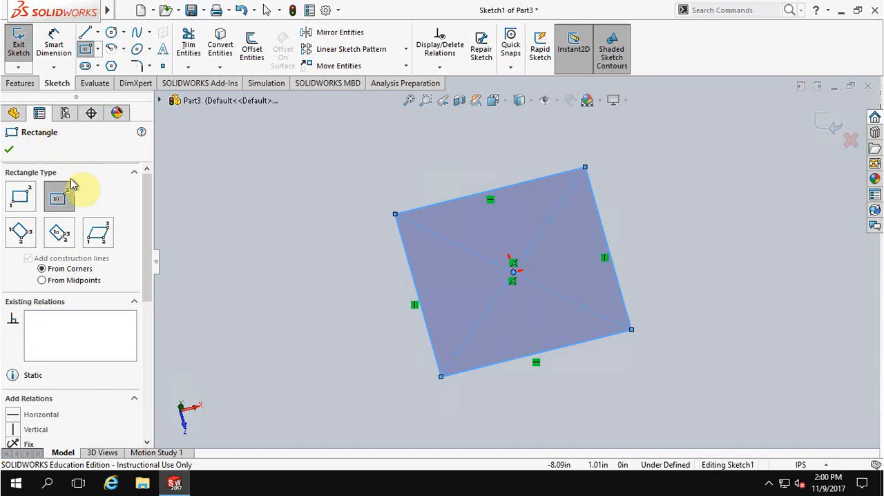
scroll(94, 249, down, 3)
scroll(87, 363, down, 3)
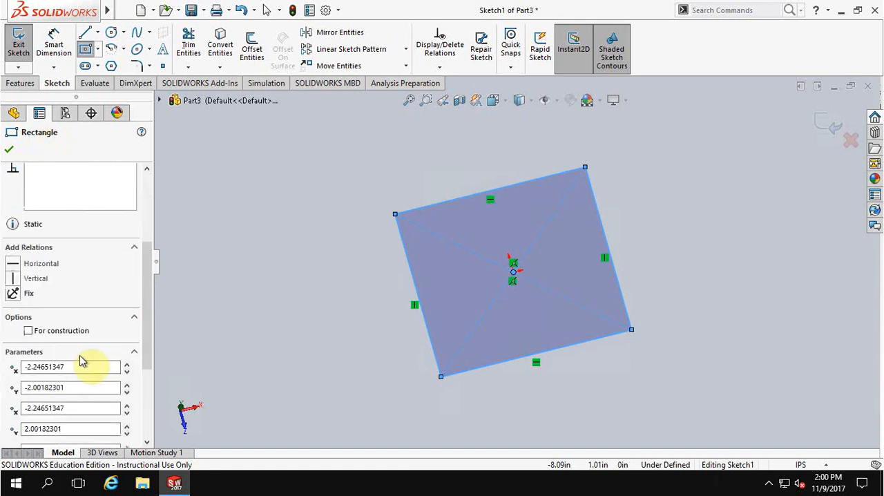
scroll(88, 278, down, 6)
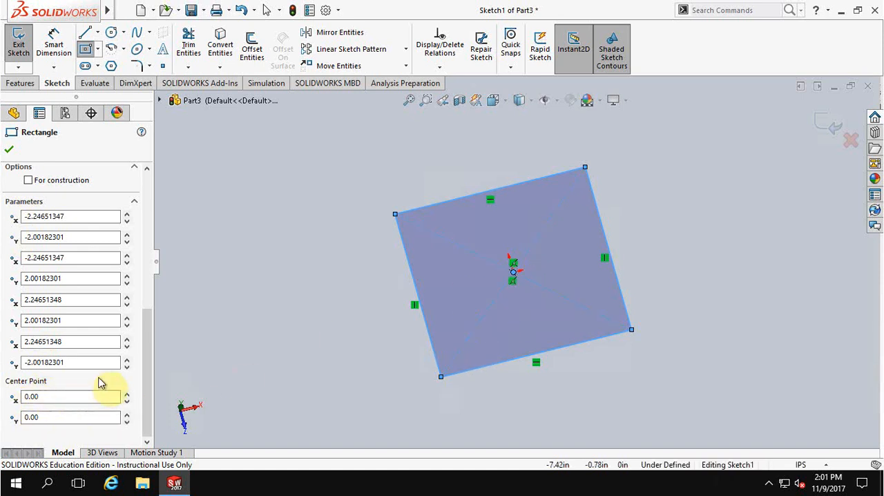
scroll(100, 376, up, 3)
scroll(100, 371, up, 2)
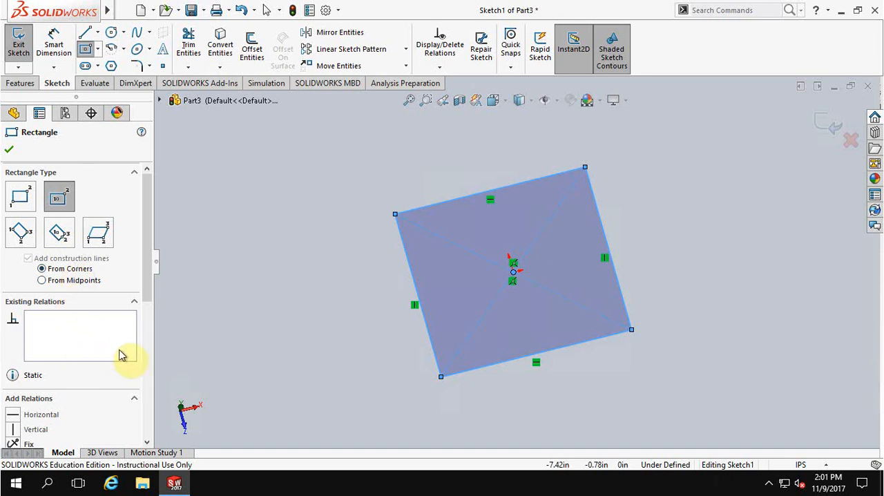
Step: Dimension the rectangle's upper horizontal edge with Smart Dimension and set its length to 5 in
mouse_move(354, 297)
middle_down()
mouse_move(341, 274)
mouse_move(316, 258)
mouse_move(332, 302)
middle_up()
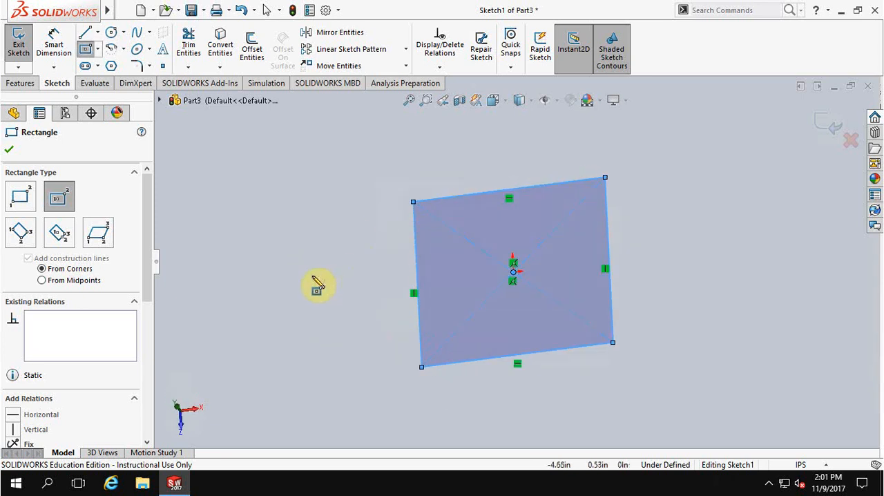
click(55, 40)
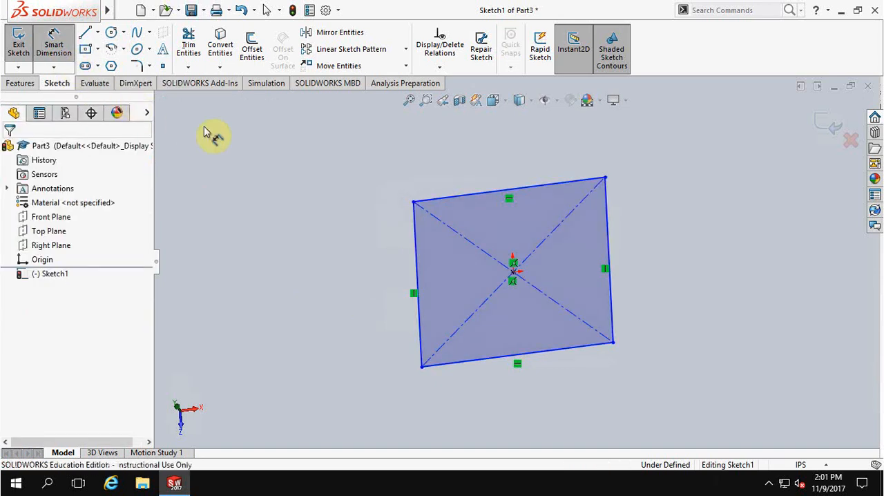
click(454, 196)
click(464, 161)
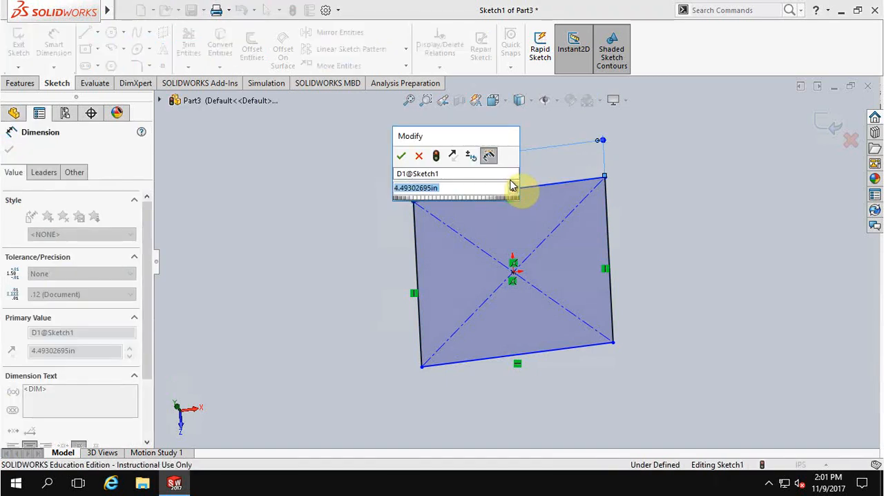
text(5)
key(Return)
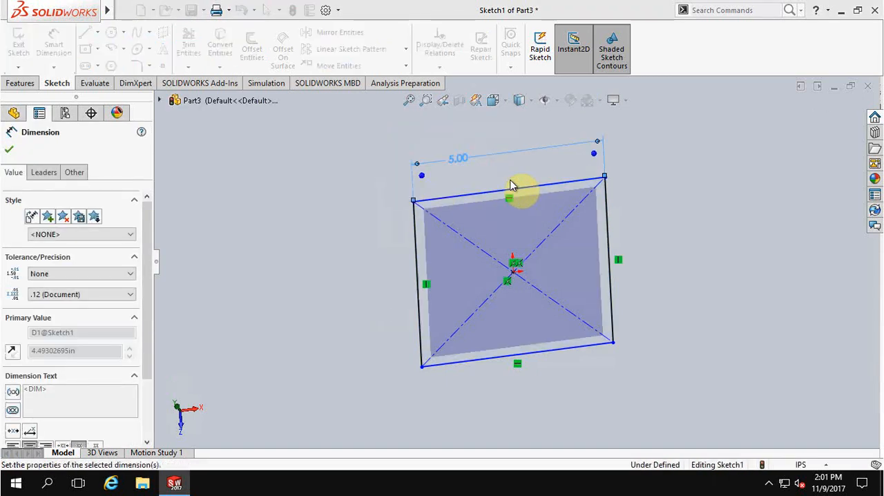
right_click(510, 185)
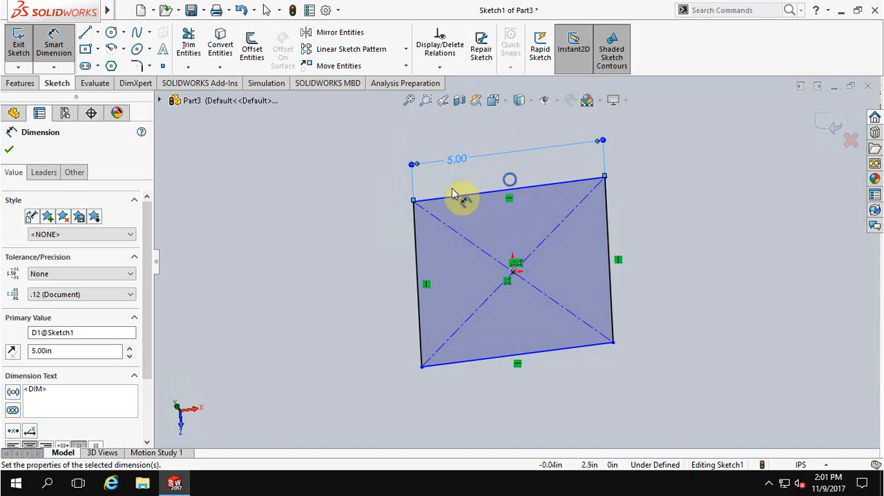
click(319, 192)
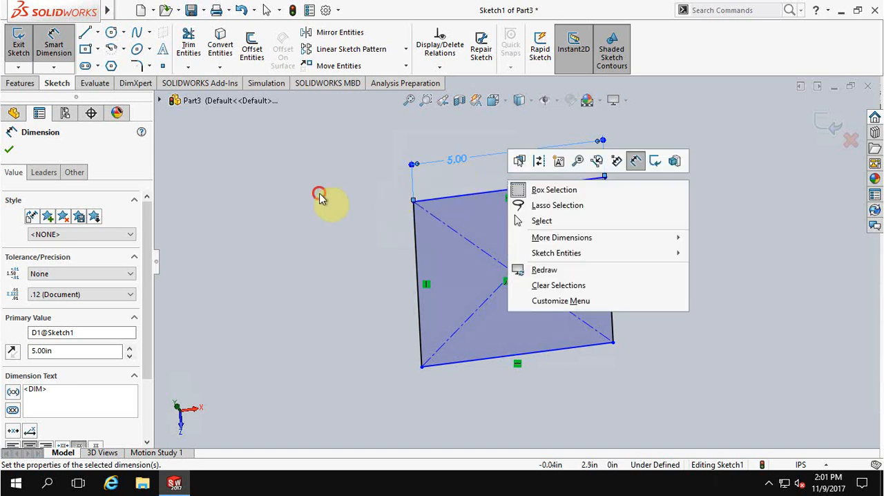
Step: Dimension the distance between the rectangle's upper and lower horizontal edges and set it to 5 in
click(459, 197)
click(482, 360)
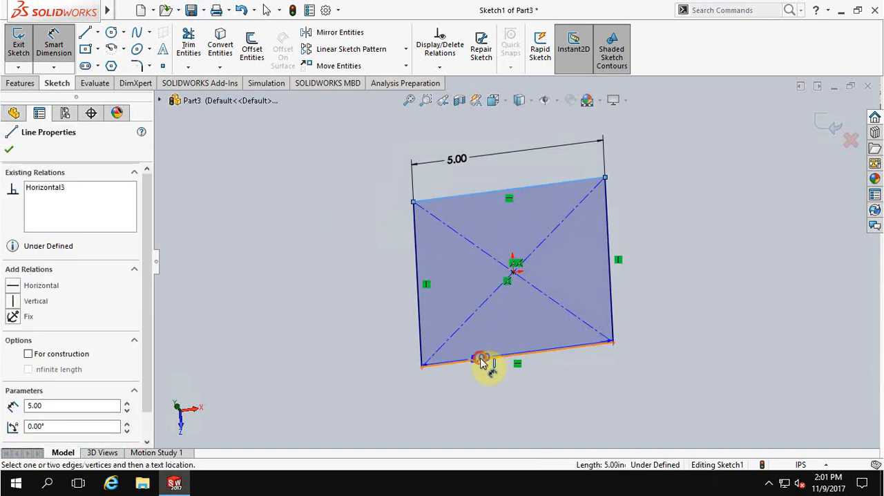
click(339, 319)
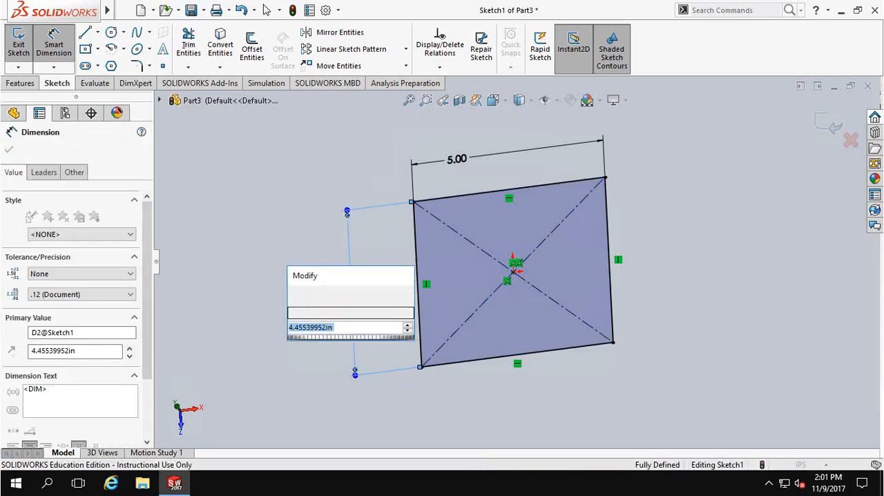
text(5)
key(Return)
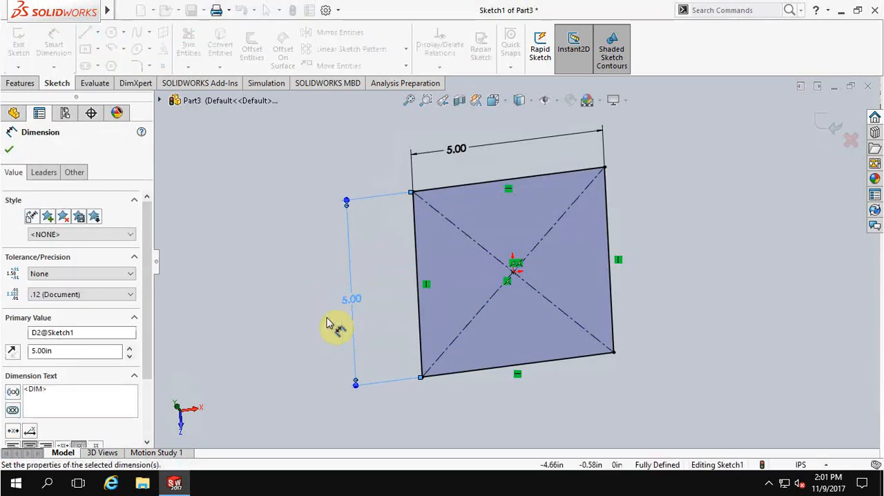
Step: Extrude the square sketch into a solid boss with a blind depth of 5 in
mouse_move(260, 317)
middle_down()
mouse_move(263, 247)
mouse_move(238, 261)
mouse_move(270, 278)
mouse_move(257, 276)
mouse_move(249, 245)
mouse_move(254, 254)
middle_up()
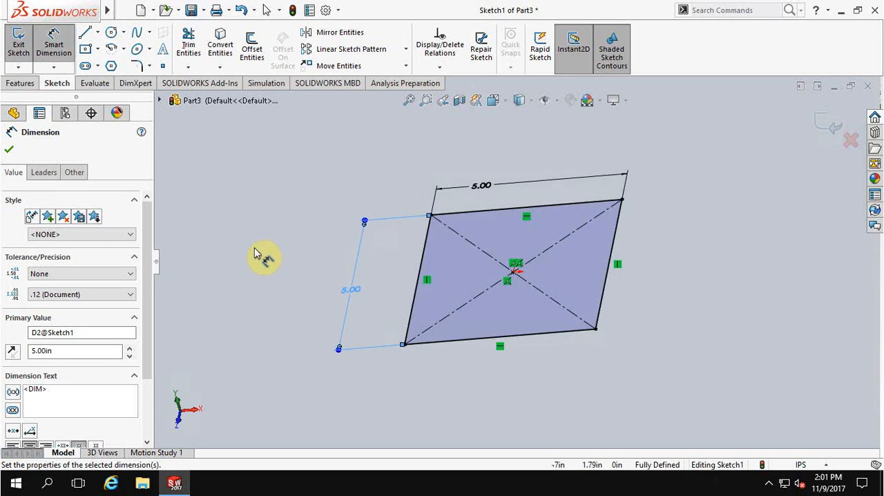
click(21, 84)
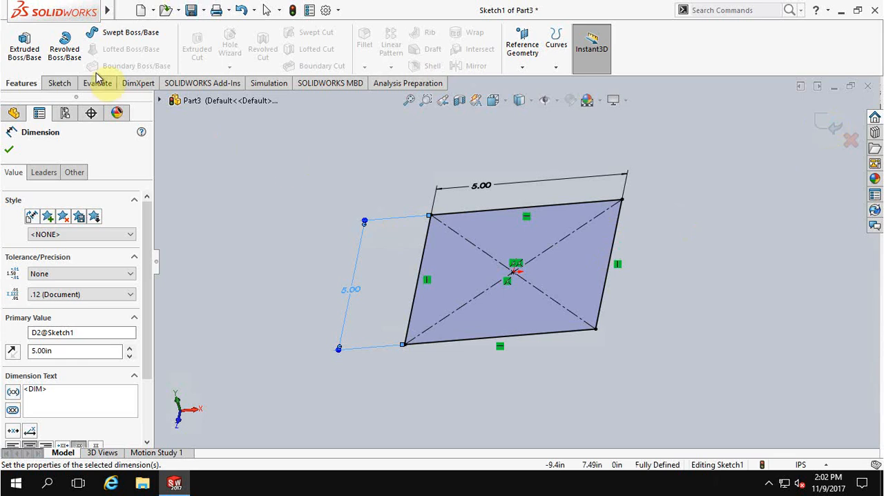
click(24, 50)
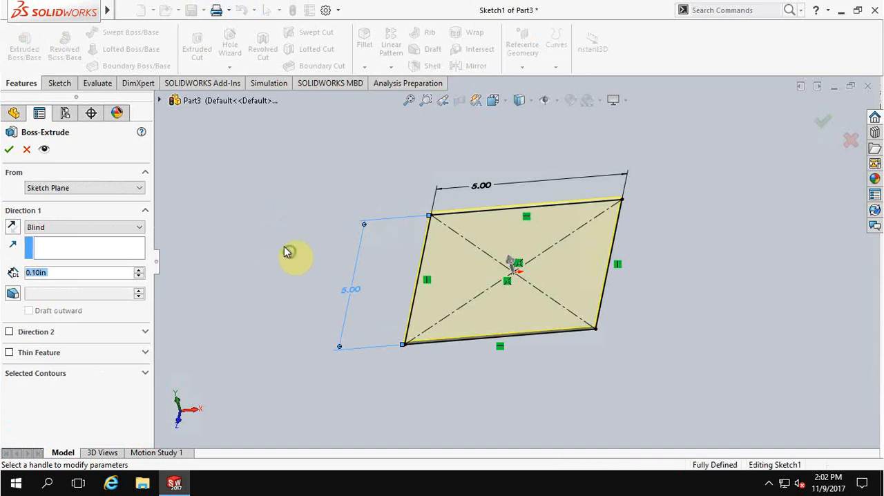
middle_drag(284, 246, 269, 231)
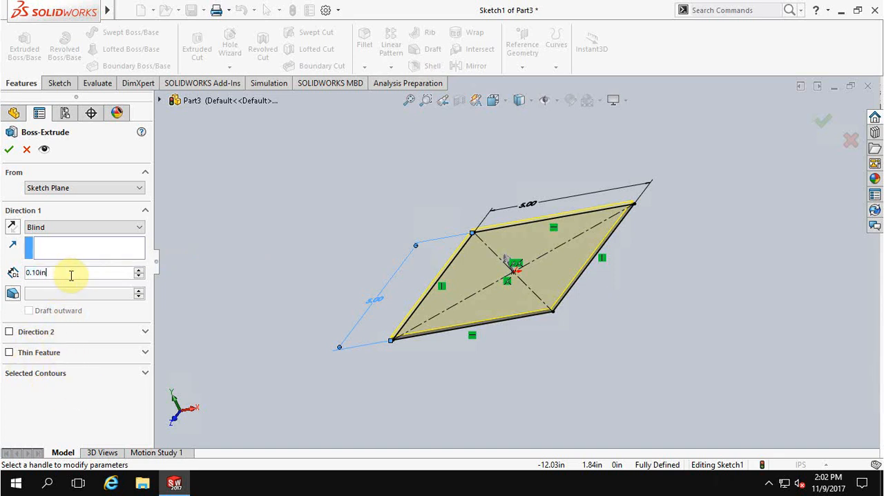
text(5)
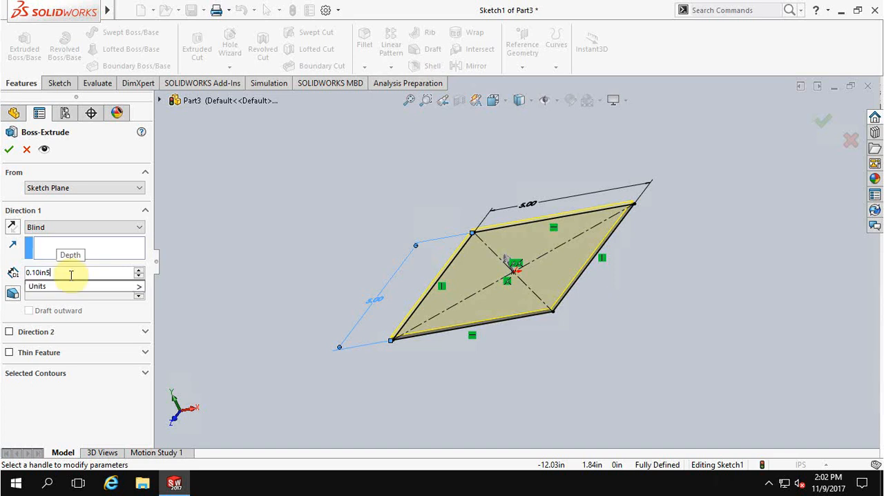
key(BackSpace)
key(BackSpace)
key(BackSpace)
key(BackSpace)
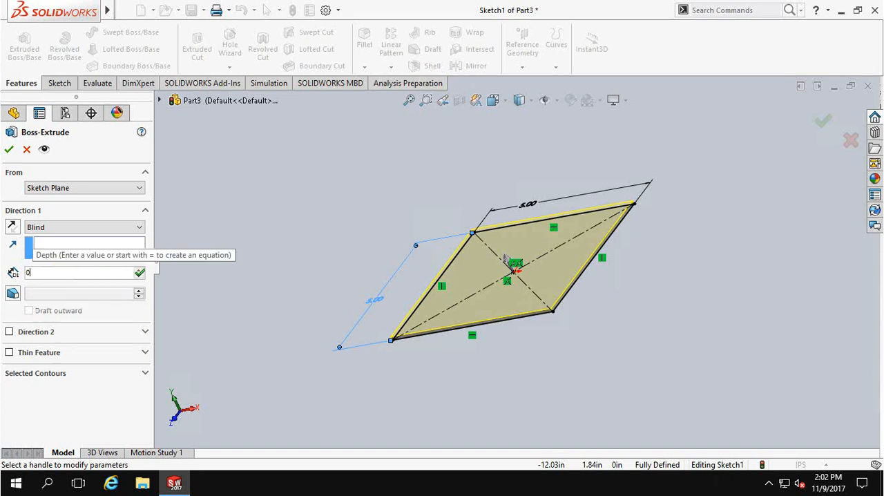
text(5)
key(Return)
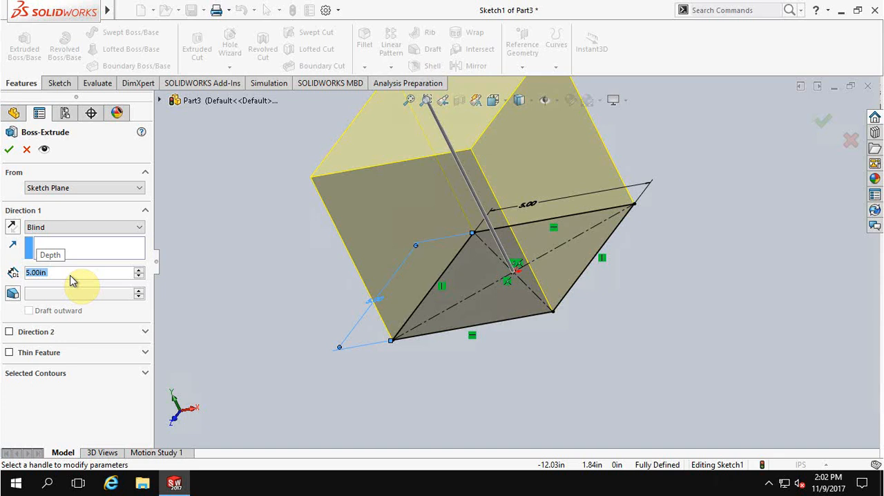
mouse_move(276, 252)
middle_down()
mouse_move(284, 369)
mouse_move(308, 350)
middle_up()
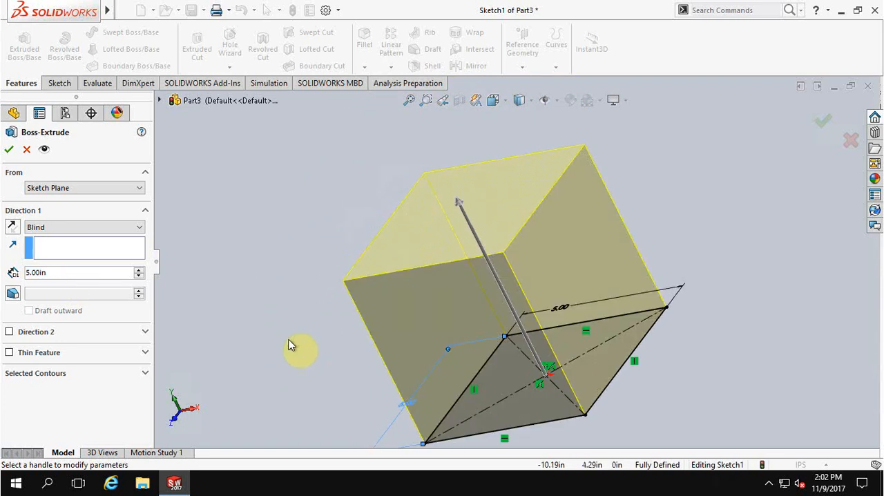
key(Return)
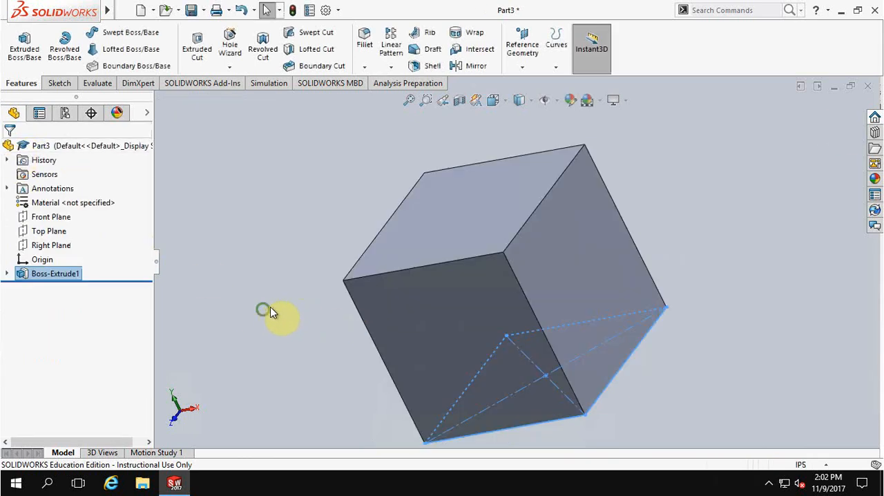
Step: Inspect the sketch nested under the boss extrude feature and view the cube from other angles
middle_drag(265, 308, 284, 295)
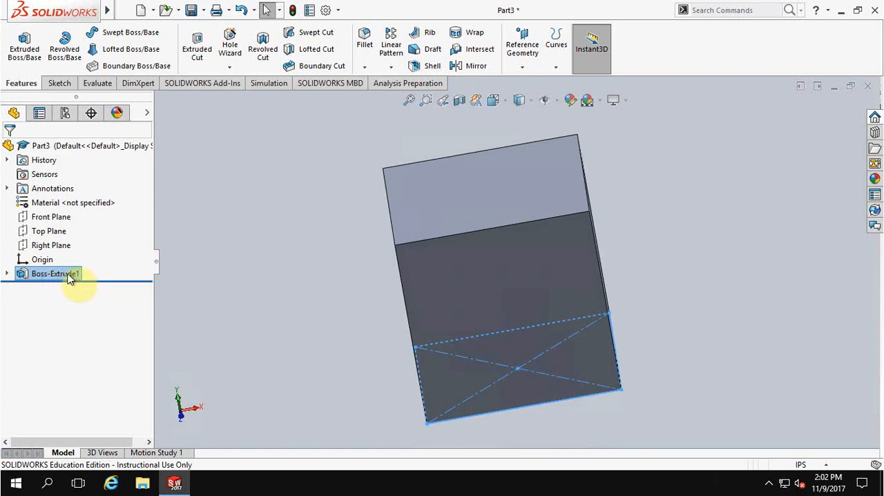
click(7, 274)
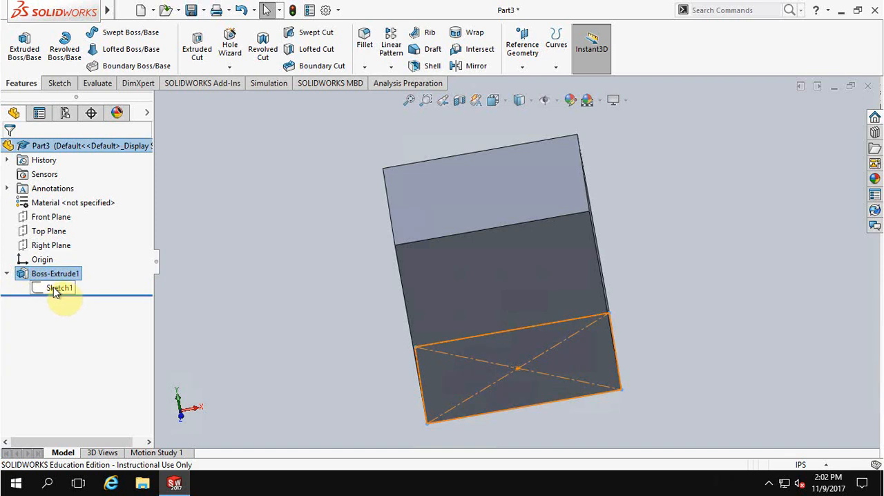
click(7, 274)
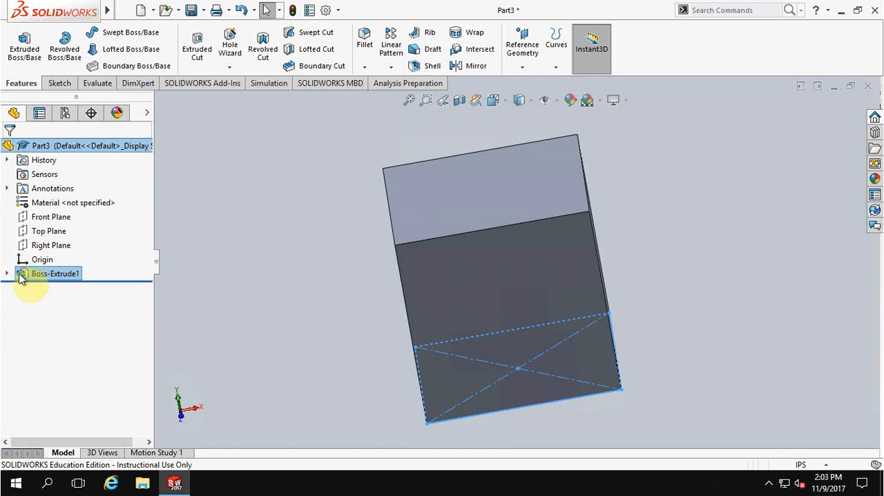
click(256, 299)
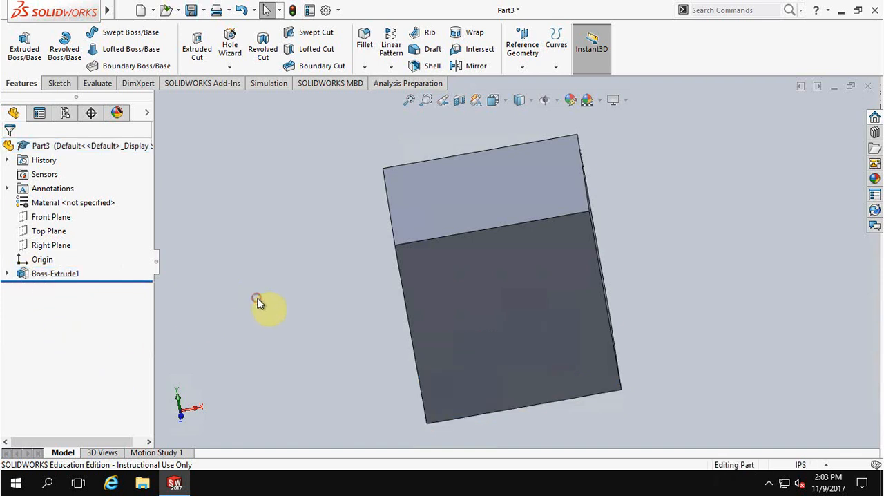
mouse_move(282, 302)
middle_down()
mouse_move(311, 281)
mouse_move(239, 276)
mouse_move(290, 302)
mouse_move(276, 316)
middle_up()
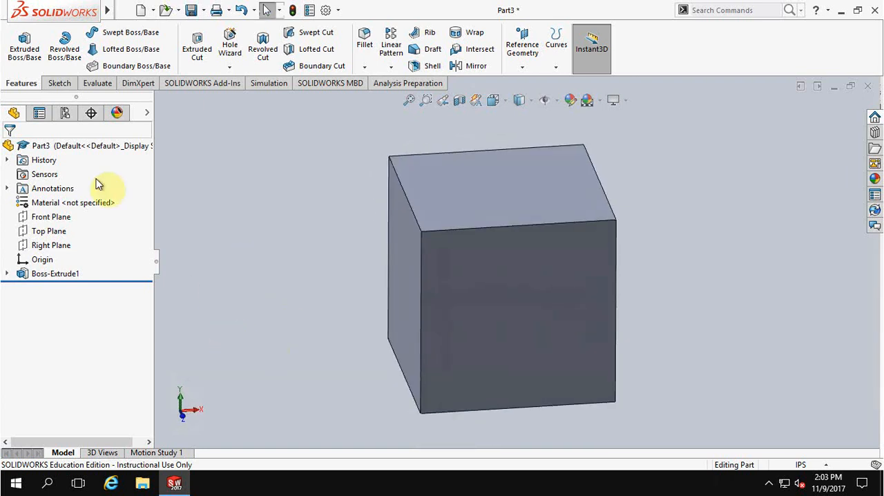
Step: Start a sketch on the cube's top face and draw a circle about 1.35 in in diameter centered on the origin
click(59, 85)
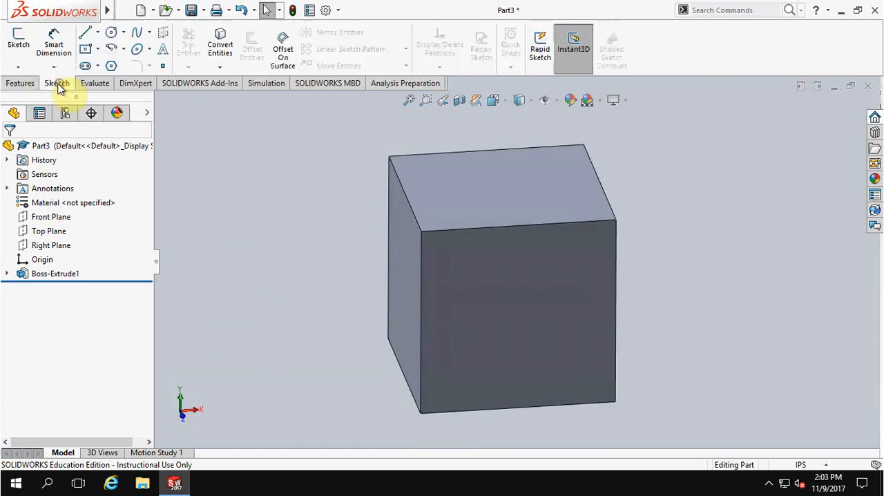
click(18, 42)
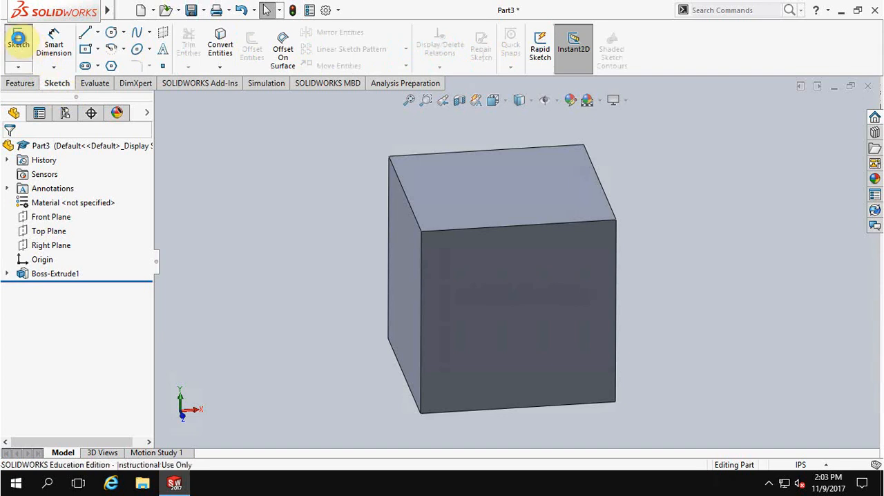
click(461, 187)
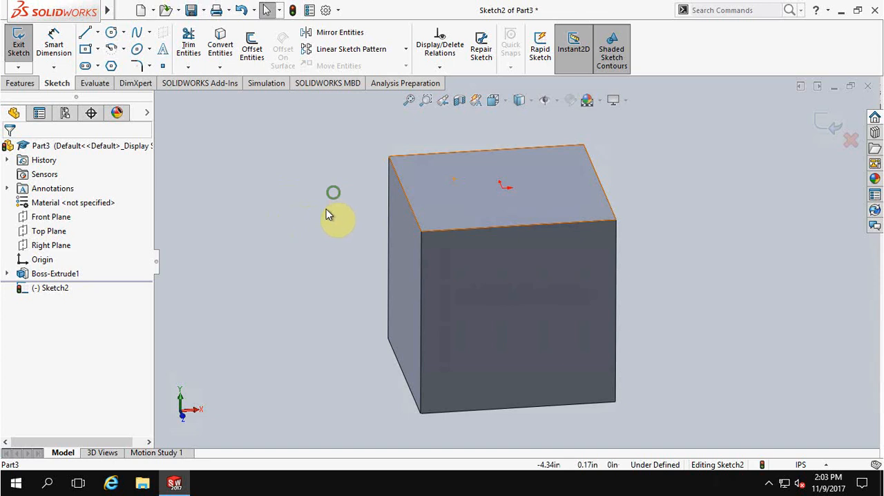
middle_drag(326, 214, 306, 255)
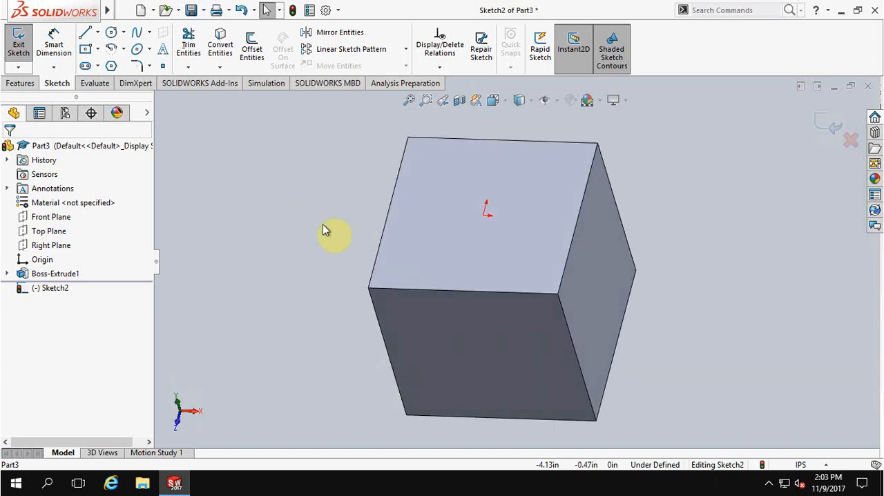
right_drag(322, 214, 334, 237)
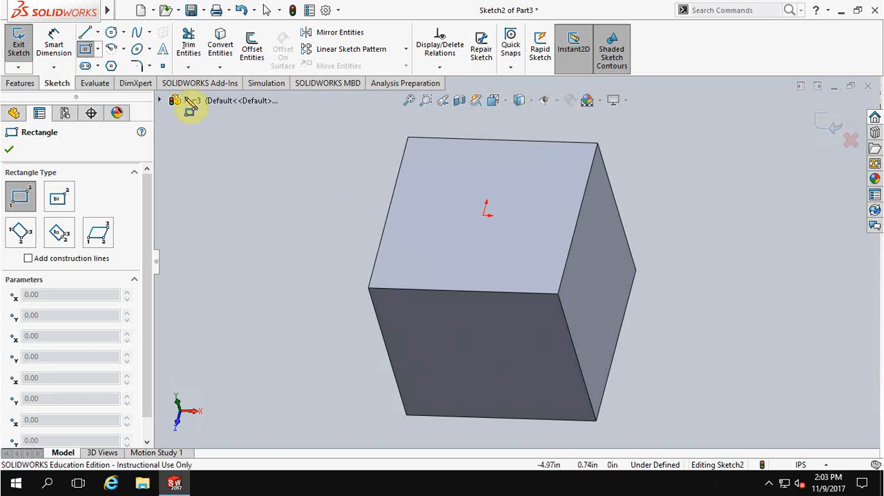
click(110, 36)
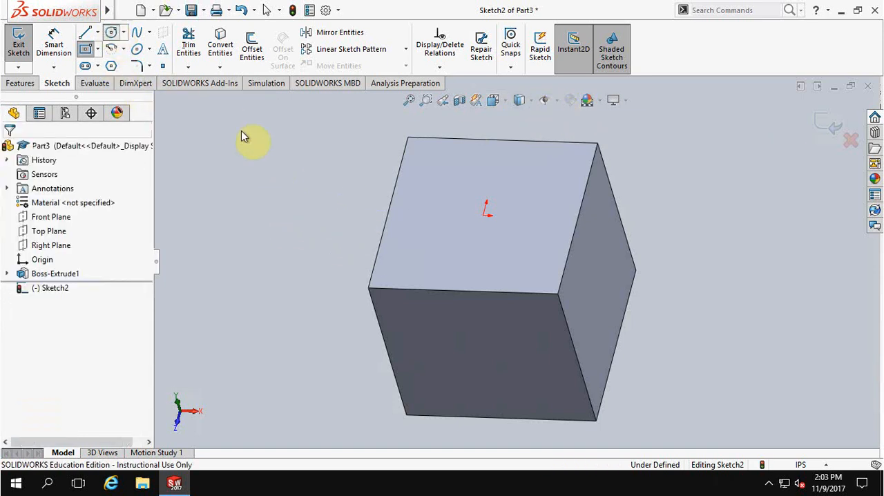
drag(483, 216, 493, 202)
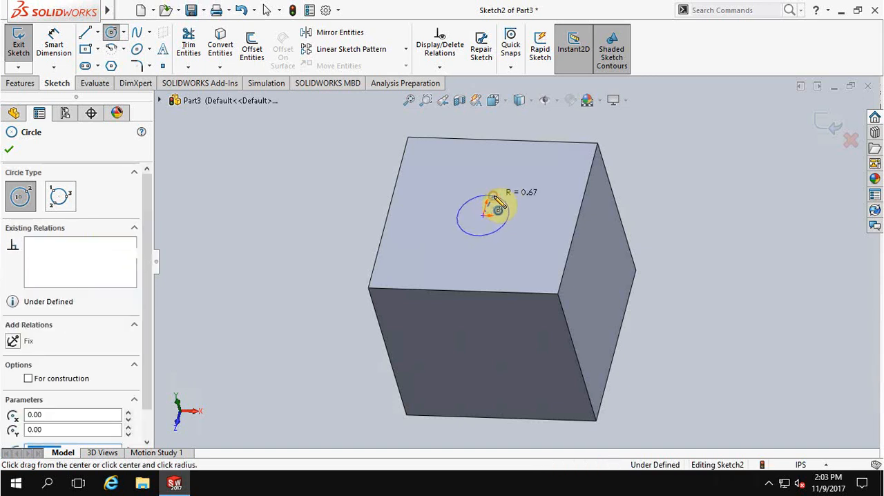
Step: Dimension the circle on the top face with Smart Dimension and set its diameter to 1 in
click(53, 40)
click(473, 199)
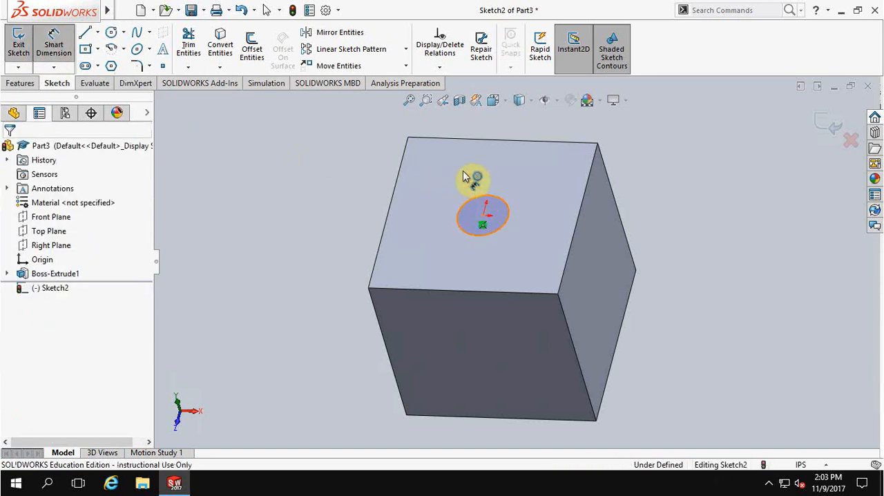
click(456, 200)
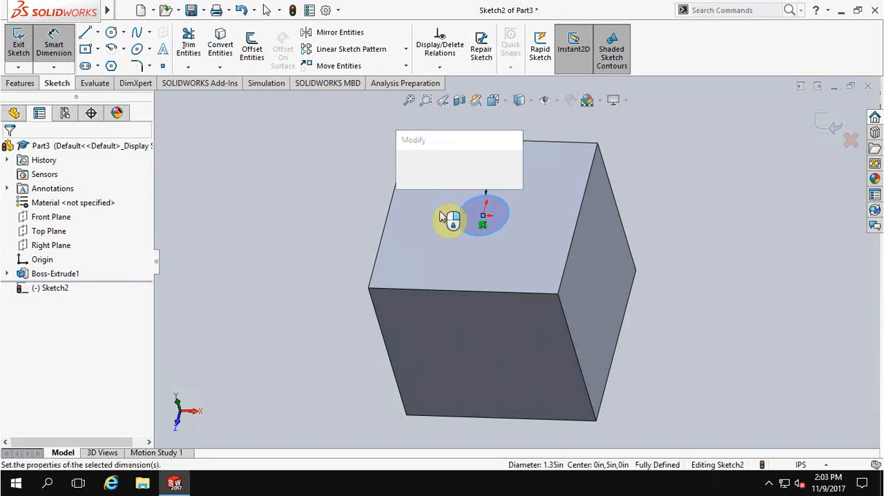
text(1)
key(Return)
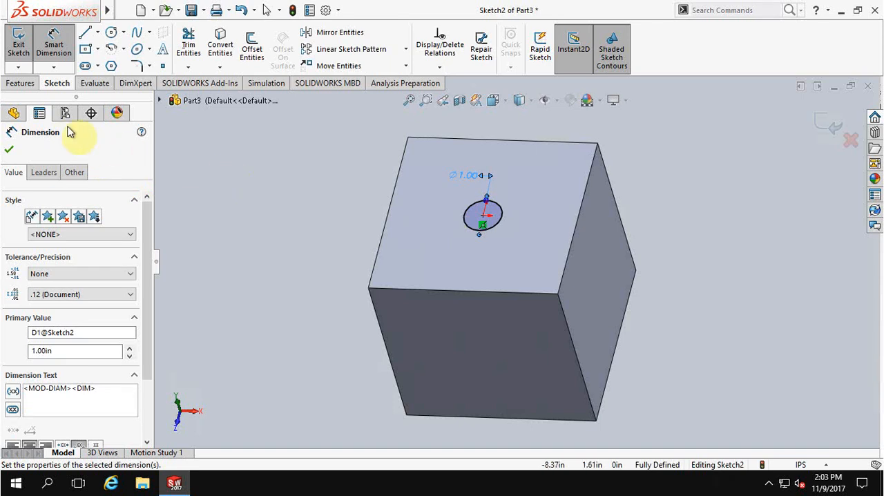
Step: Cut the circle into the cube's top face with a blind Extruded Cut 0.25 in deep
click(20, 83)
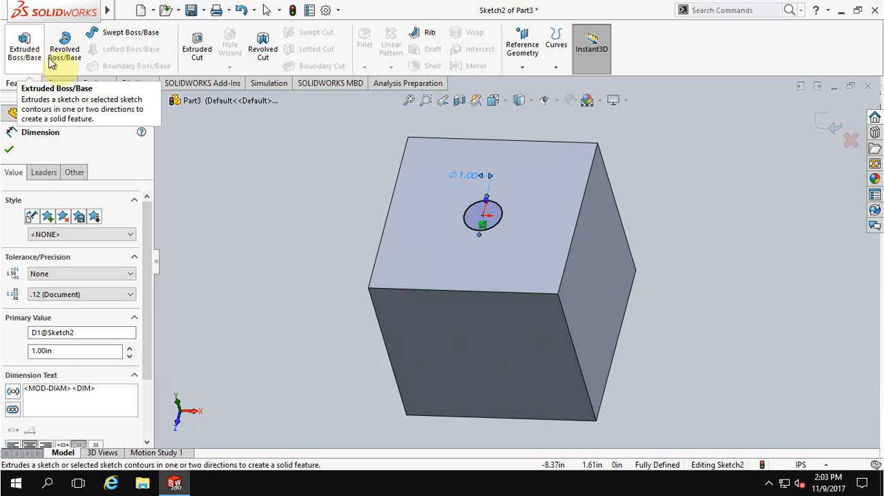
click(199, 43)
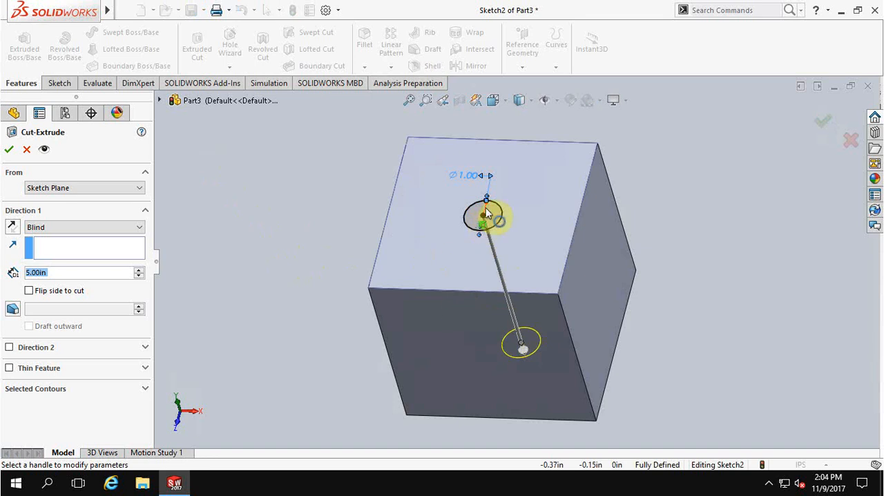
middle_drag(301, 254, 195, 224)
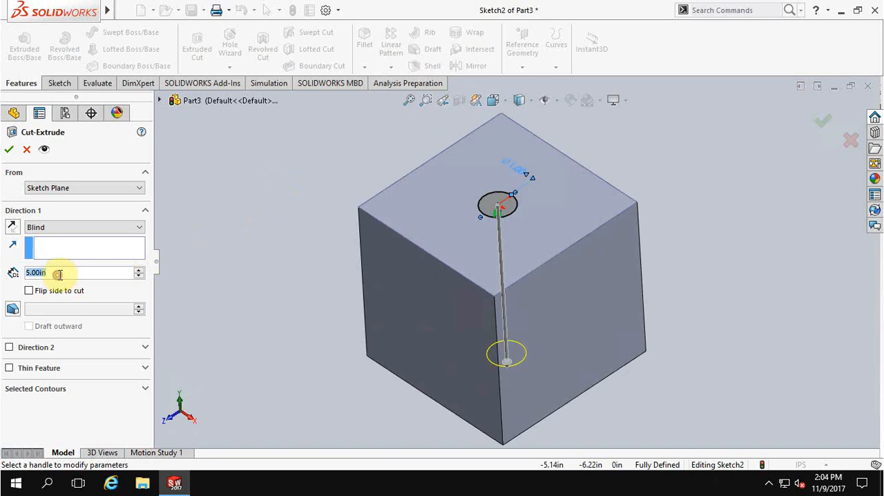
text(0.25)
key(Return)
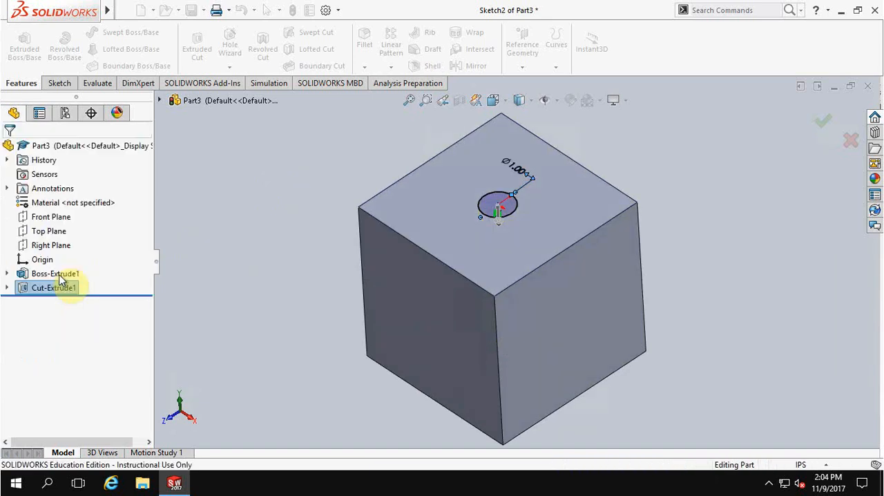
middle_drag(283, 191, 296, 177)
click(297, 179)
Step: Start a sketch on the cube's front face and draw two circles, about 1.22 in diameter at lower left and 1.08 in at upper right
mouse_move(255, 230)
middle_down()
mouse_move(233, 211)
mouse_move(251, 208)
middle_up()
click(58, 83)
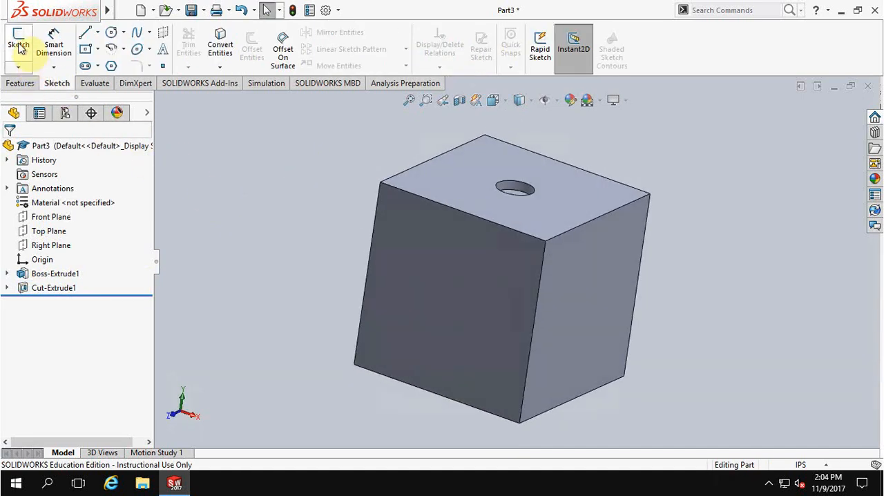
click(19, 40)
click(474, 312)
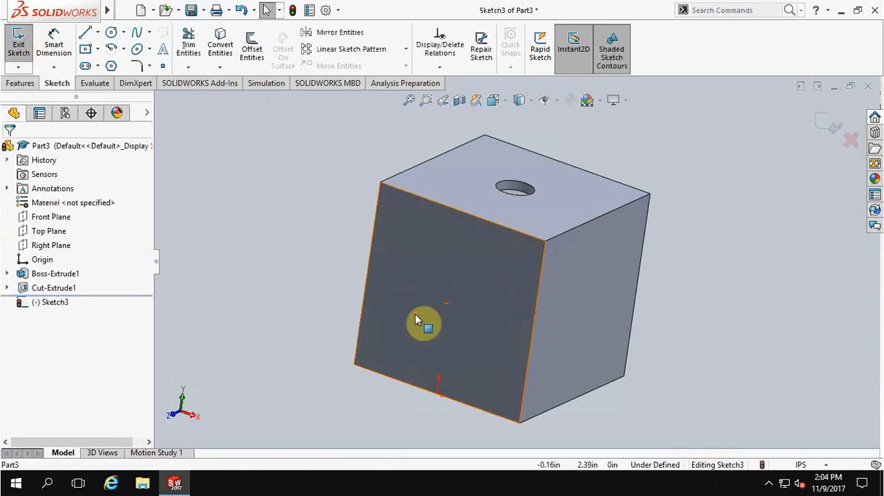
click(113, 36)
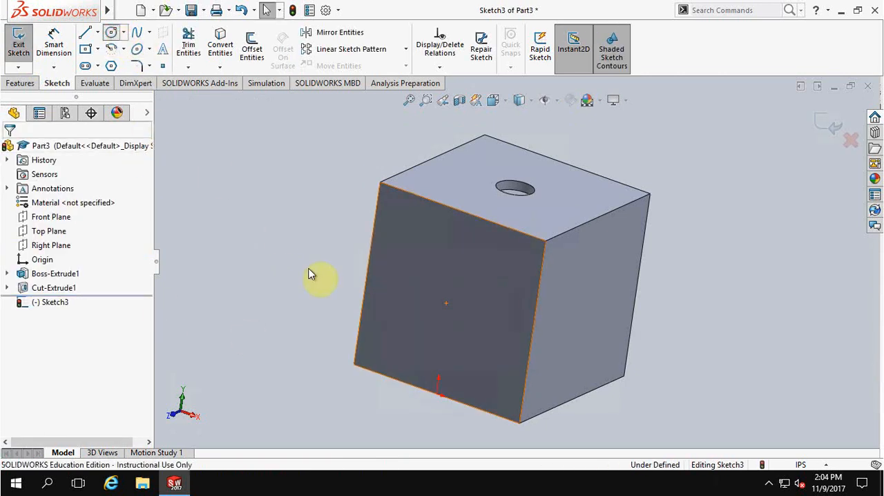
drag(406, 350, 391, 336)
click(497, 303)
click(492, 285)
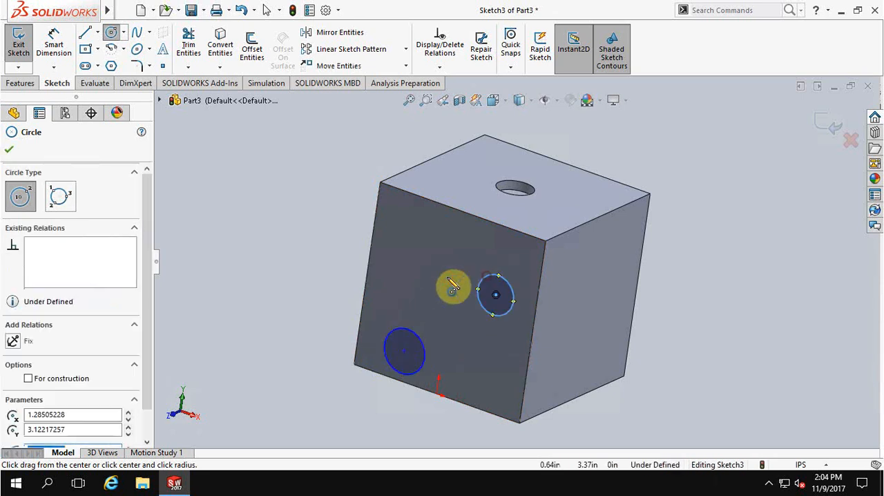
key(Escape)
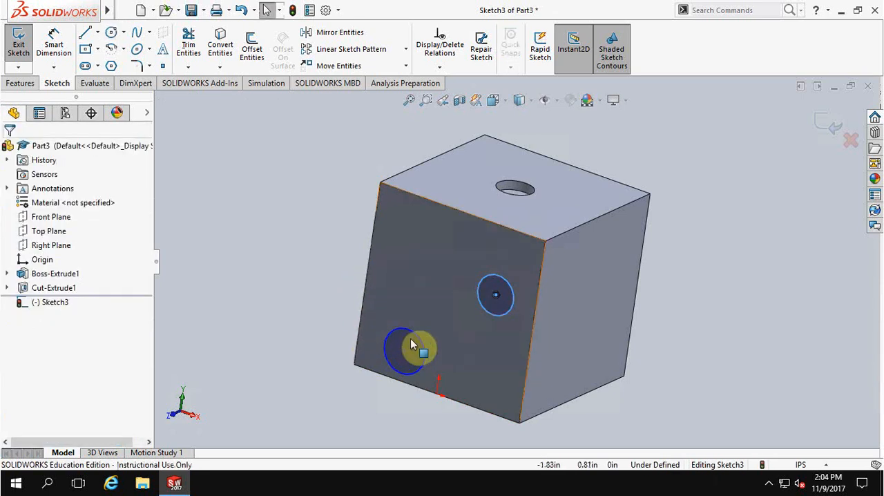
Step: Add an Equal relation between the two circles on the cube's front face
click(484, 313)
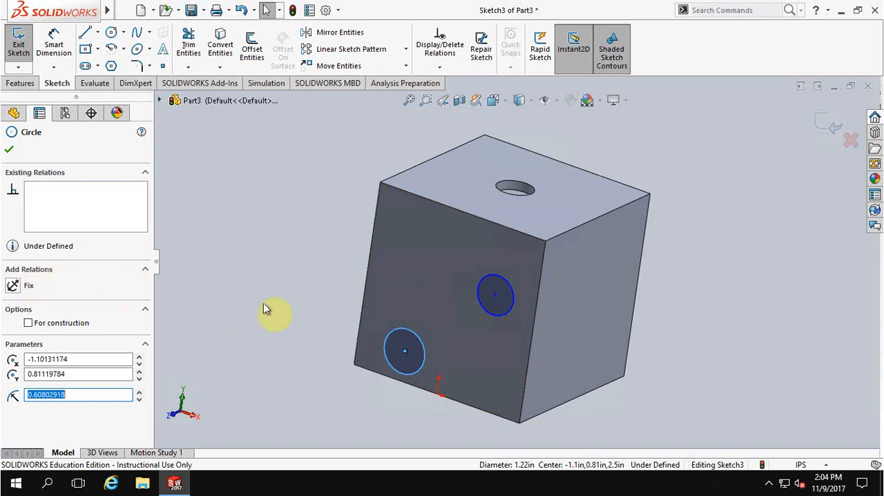
click(400, 330)
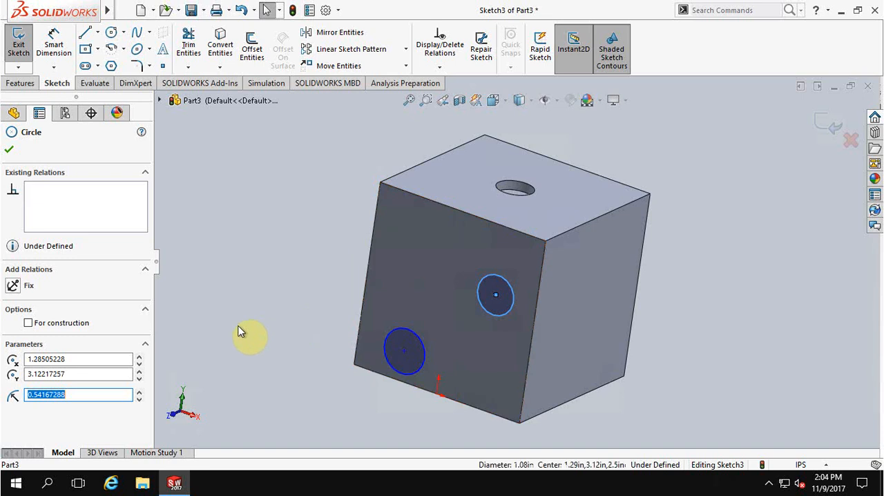
click(415, 333)
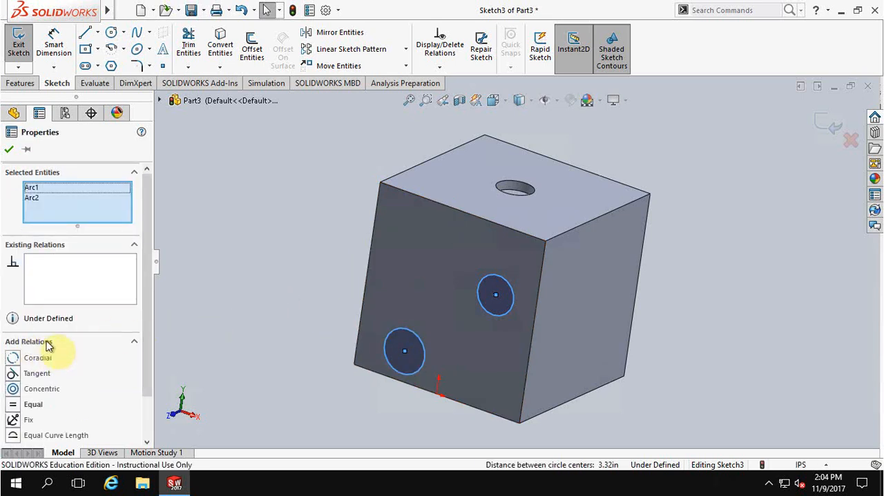
drag(148, 309, 150, 324)
drag(144, 346, 144, 346)
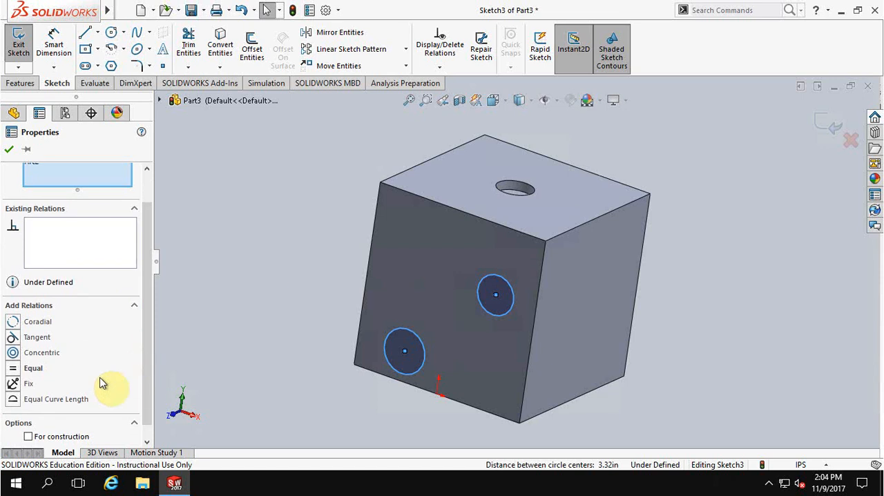
click(21, 368)
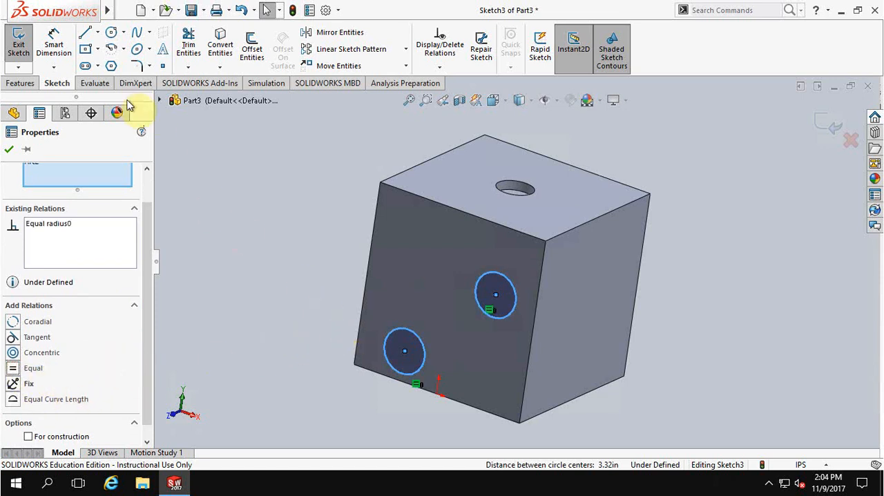
Step: Dimension the lower-left circle's diameter with Smart Dimension and set it to 1 in
click(53, 43)
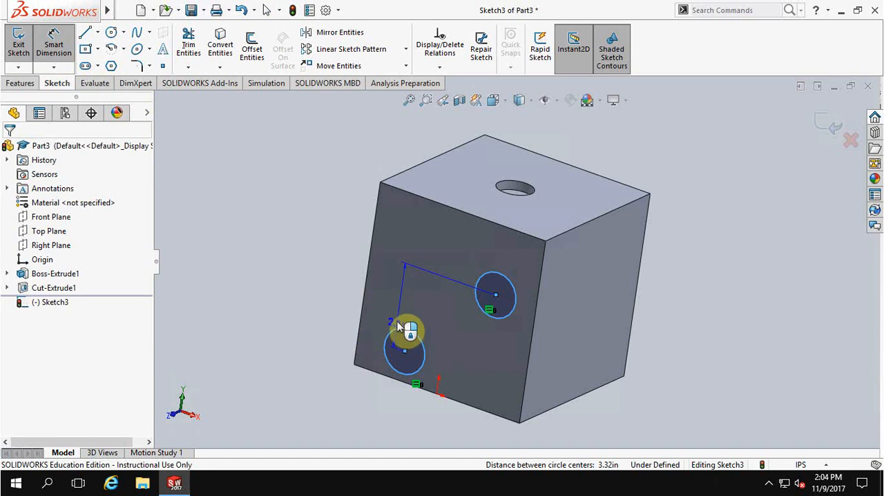
key(Escape)
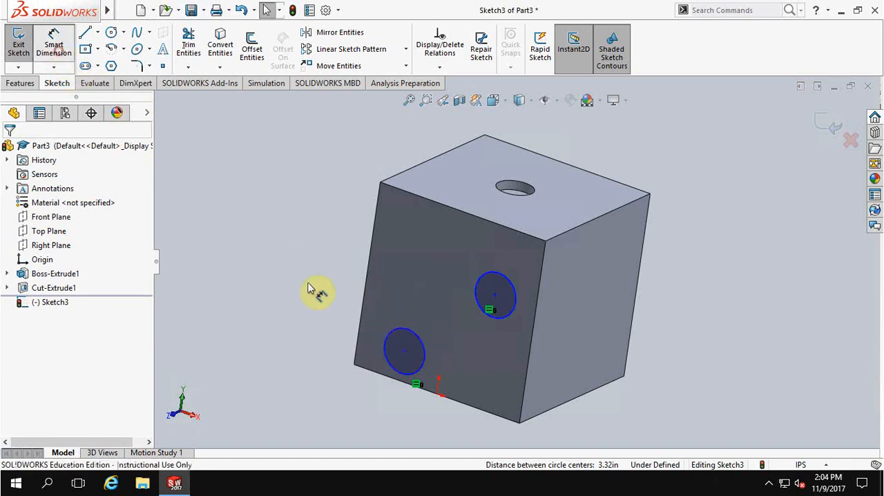
click(399, 325)
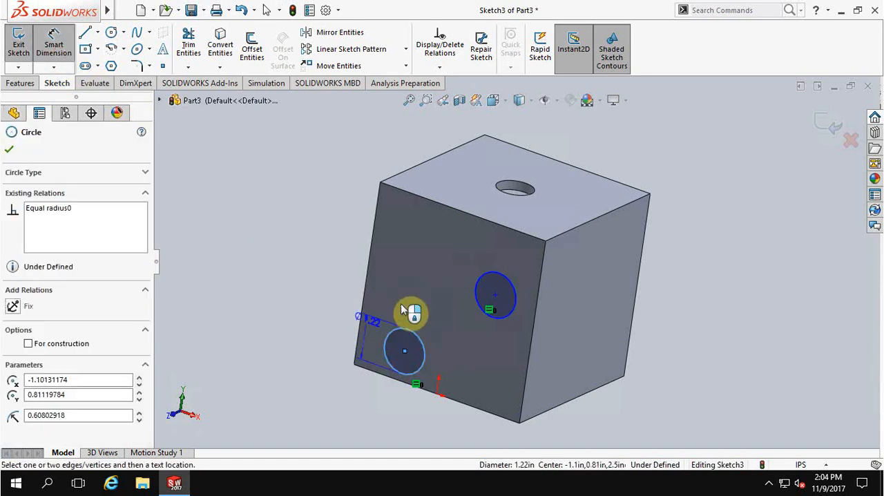
click(407, 304)
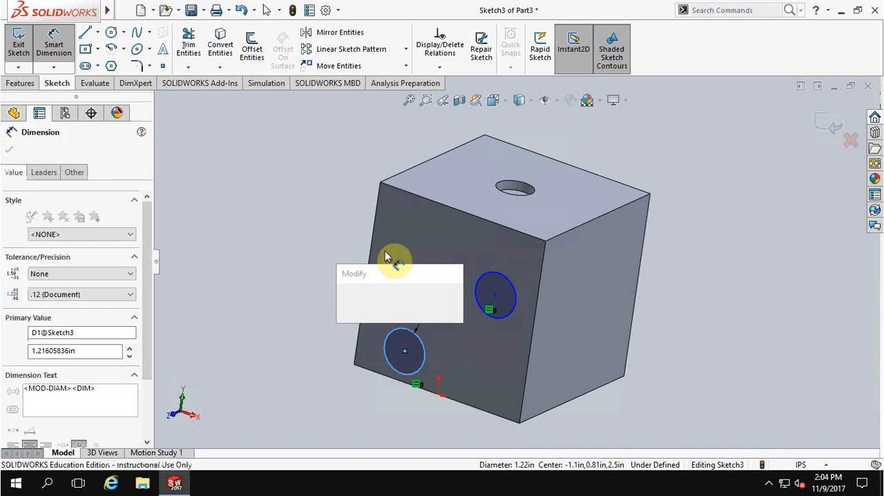
text(1)
key(Return)
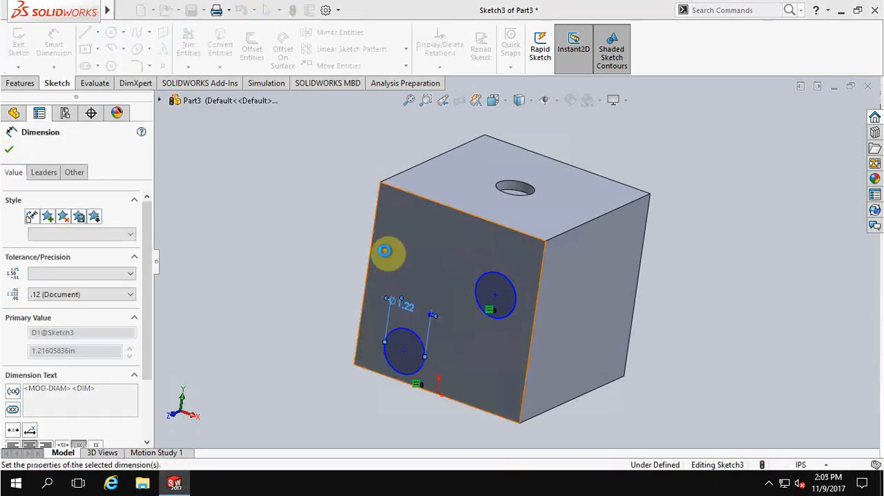
Step: Dimension the lower-left circle's center from the front face's bottom edge and set the distance to 0.875 in
click(405, 351)
click(382, 373)
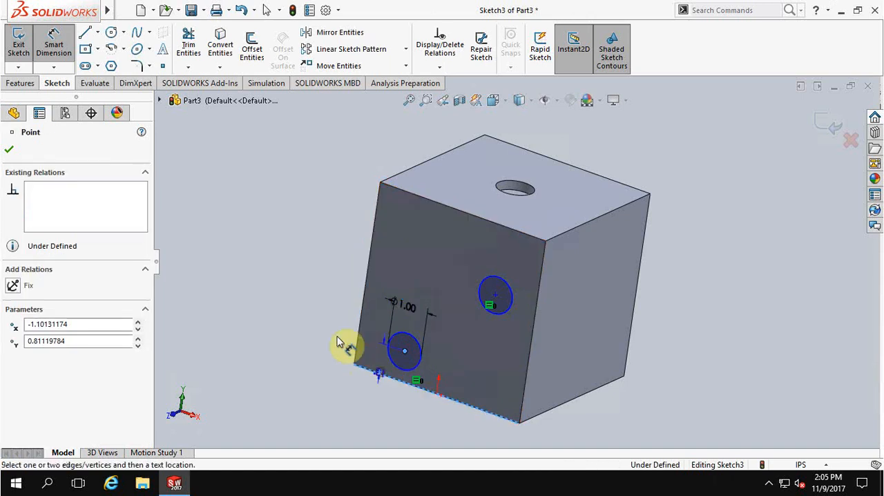
click(321, 338)
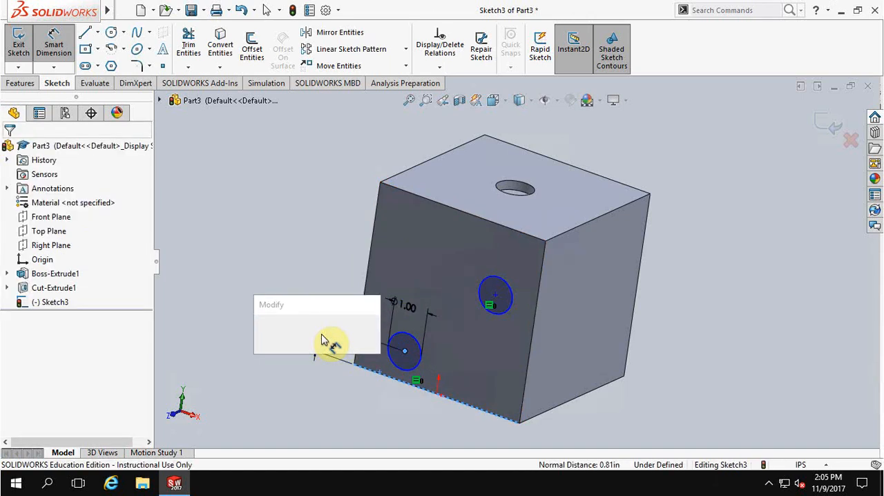
text(1)
key(Return)
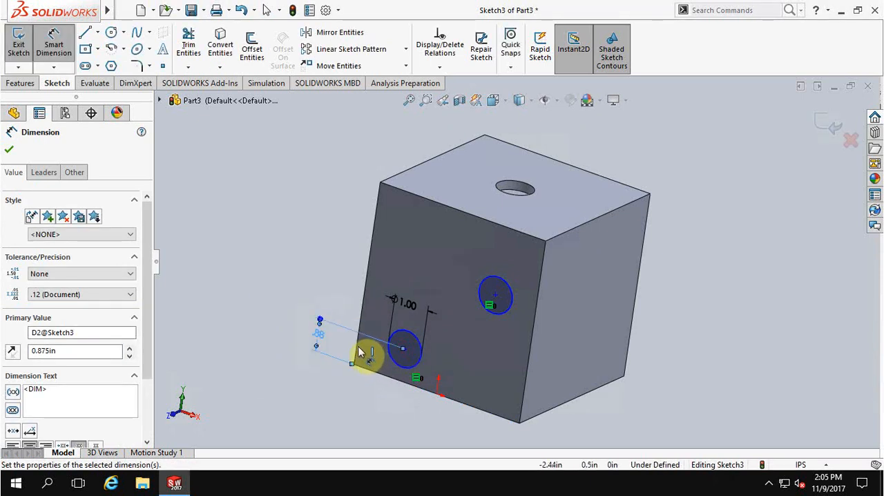
Step: Dimension the lower-left circle's center from the front face's left edge and set the distance to 0.875 in
click(358, 354)
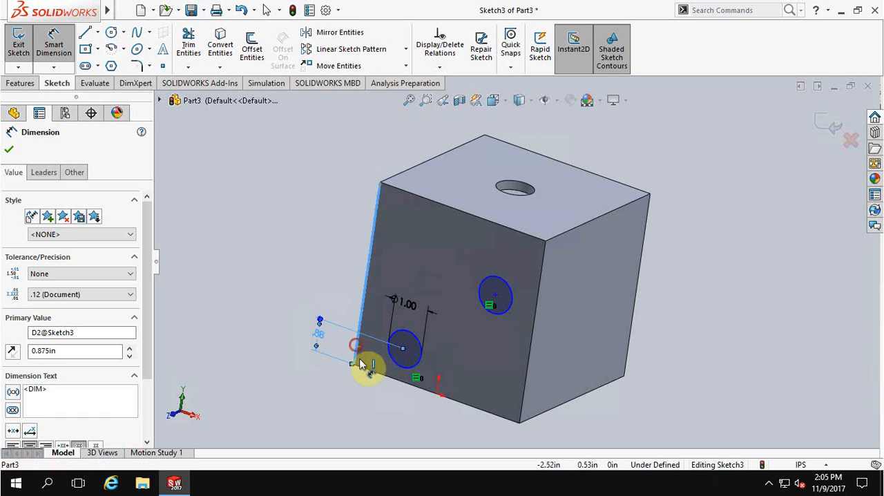
click(405, 349)
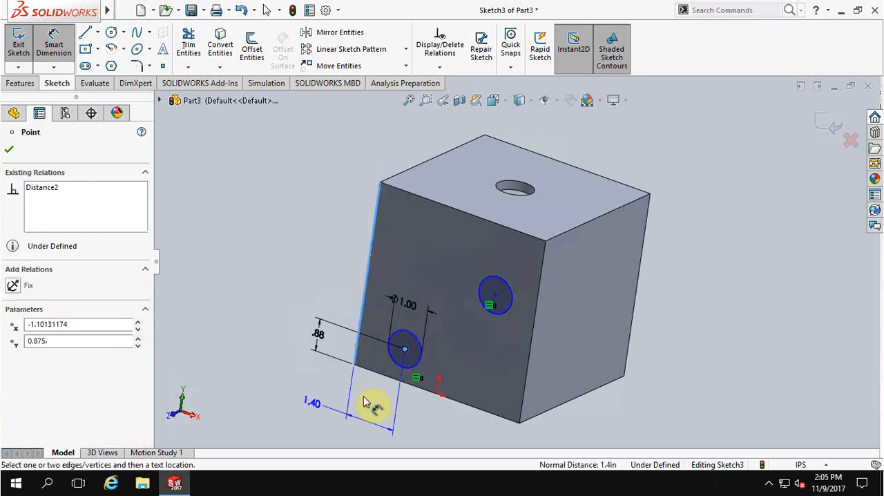
click(367, 396)
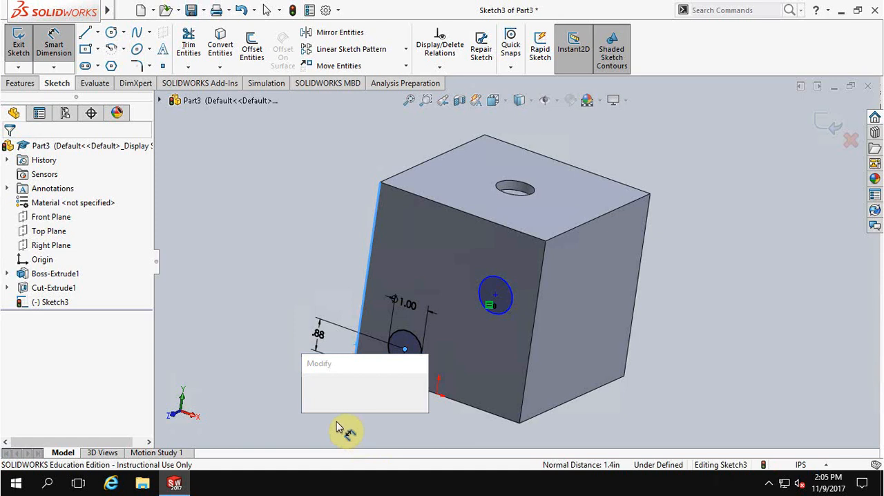
text(7)
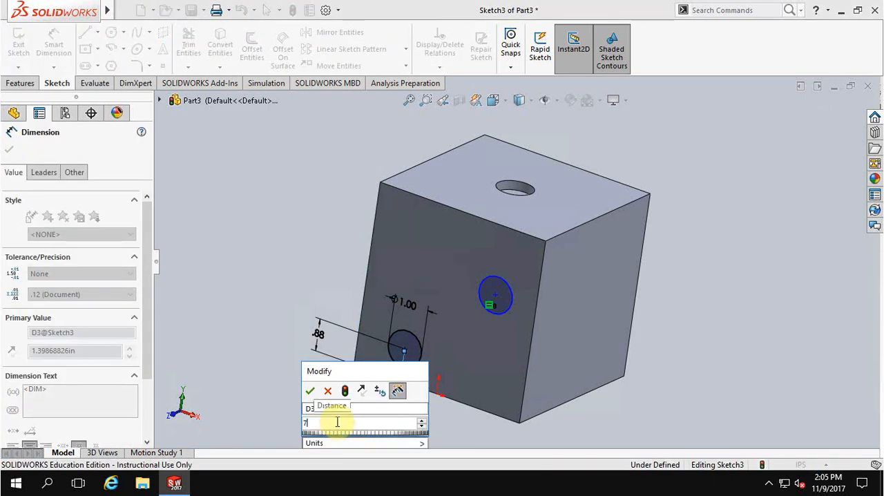
key(Escape)
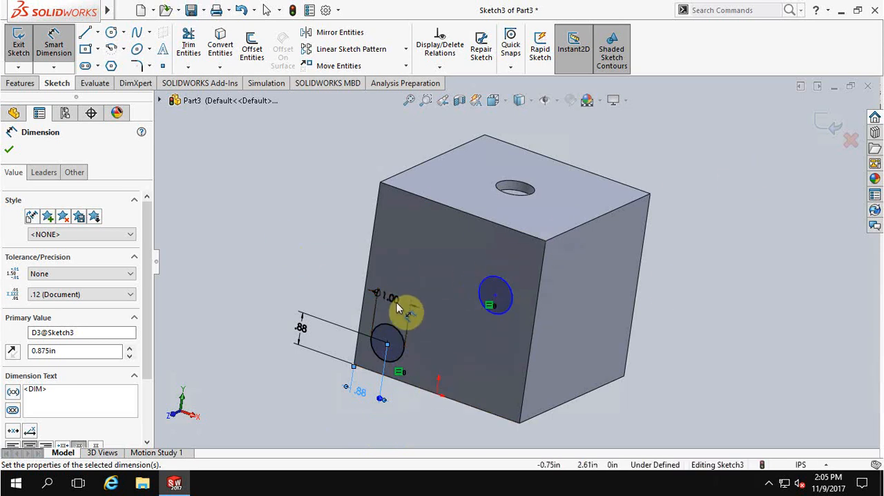
click(253, 368)
key(Escape)
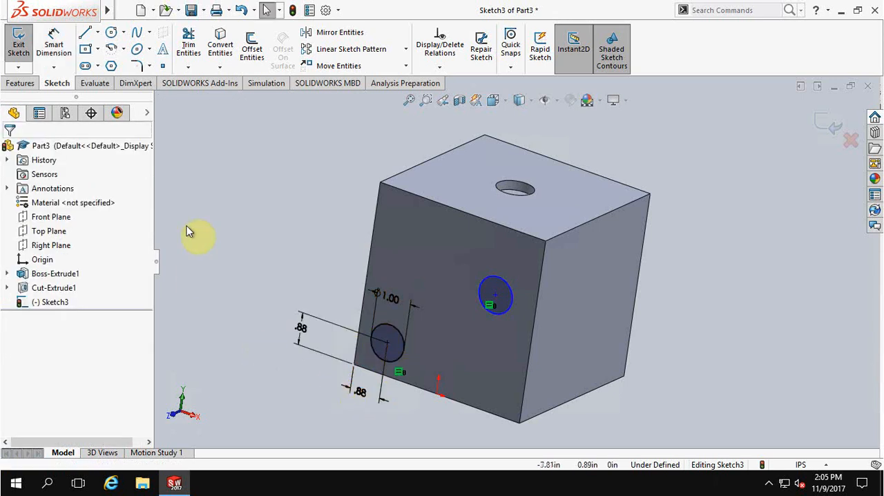
Step: Draw a diagonal line from the front face's lower-left corner to its upper-right corner and make it construction geometry
click(83, 33)
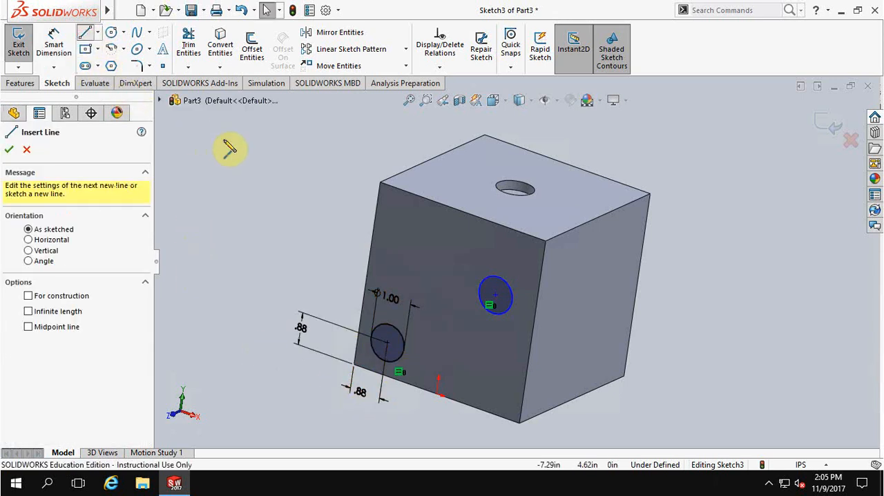
click(355, 364)
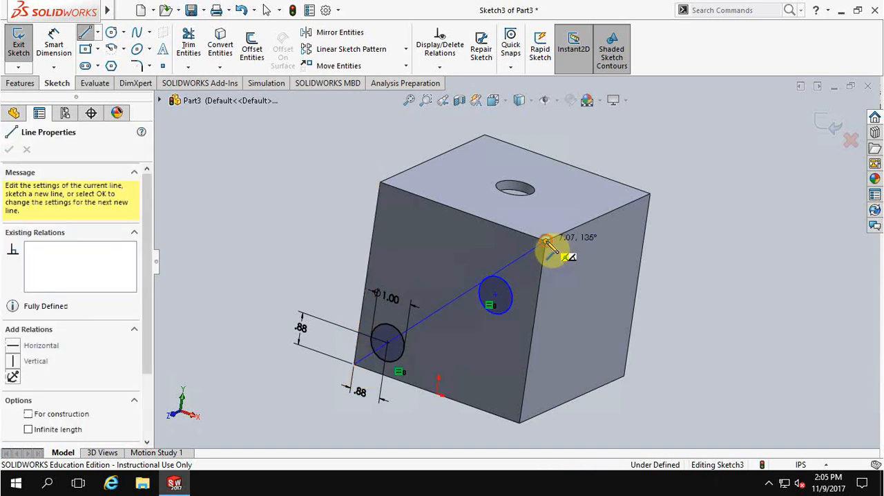
click(545, 244)
key(Escape)
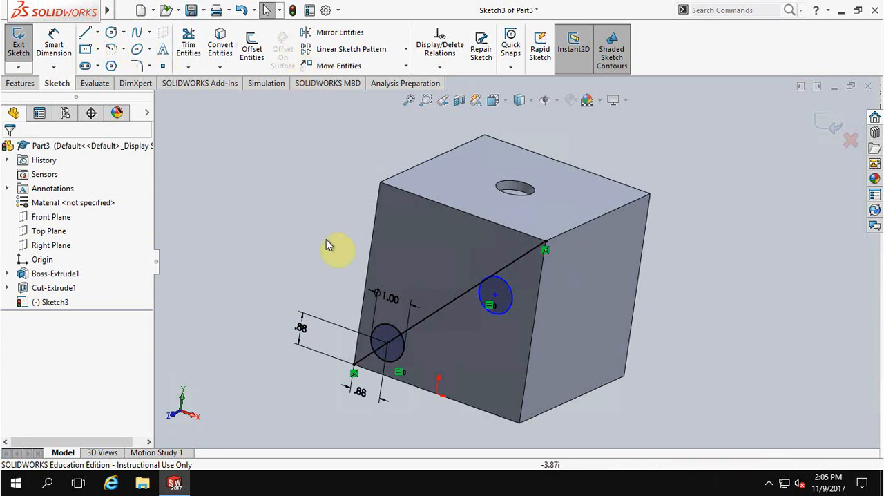
click(449, 302)
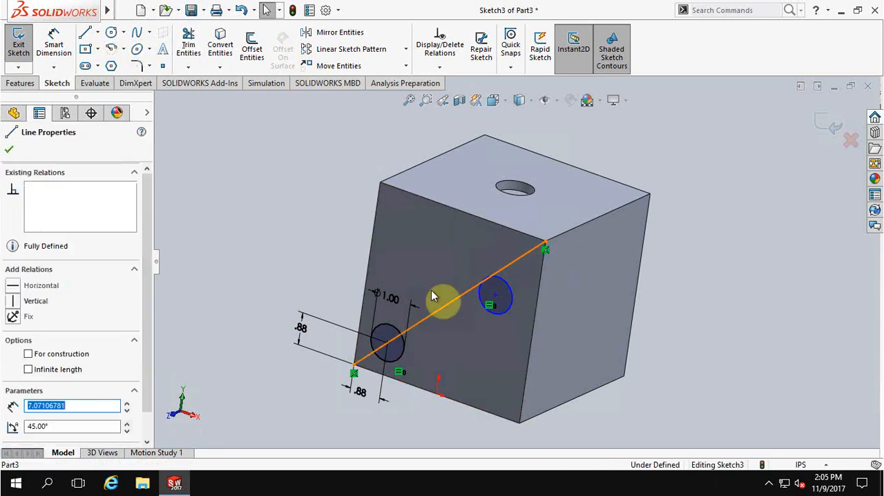
click(28, 355)
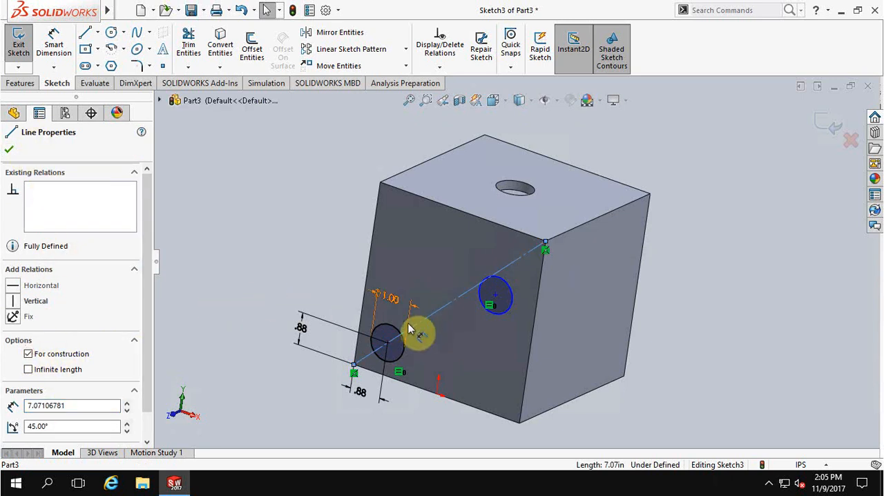
click(266, 251)
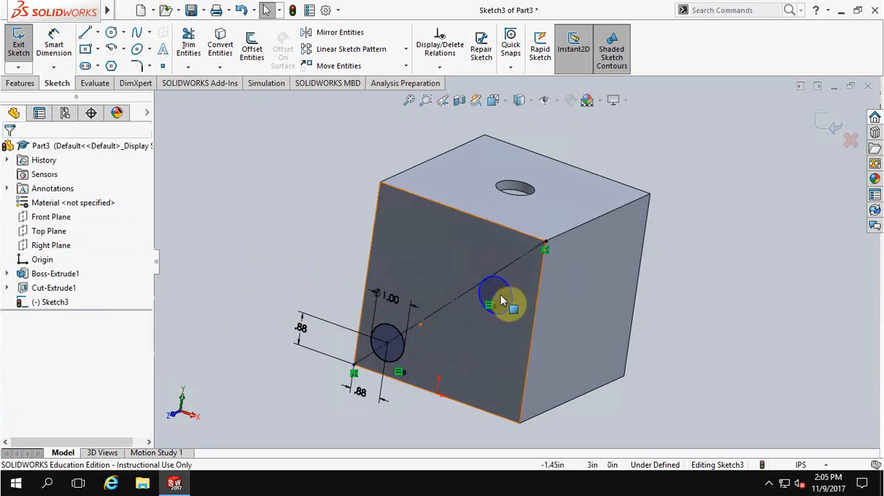
Step: Move the upper-right circle's center onto the diagonal construction line and dimension it 0.875 in from the front face's right edge
drag(503, 280, 501, 271)
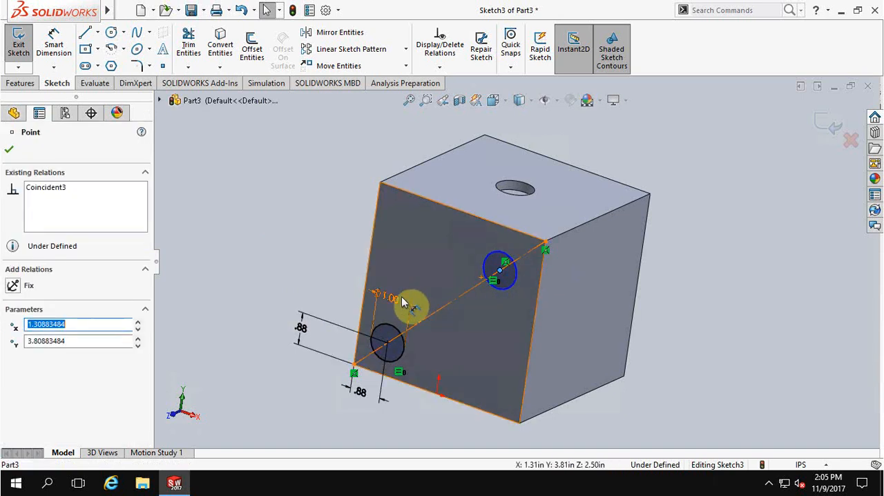
click(293, 230)
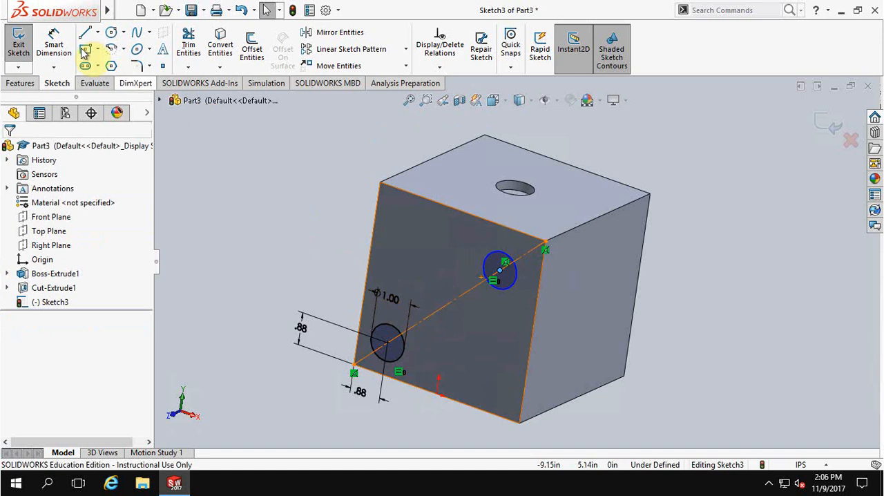
click(53, 42)
click(501, 272)
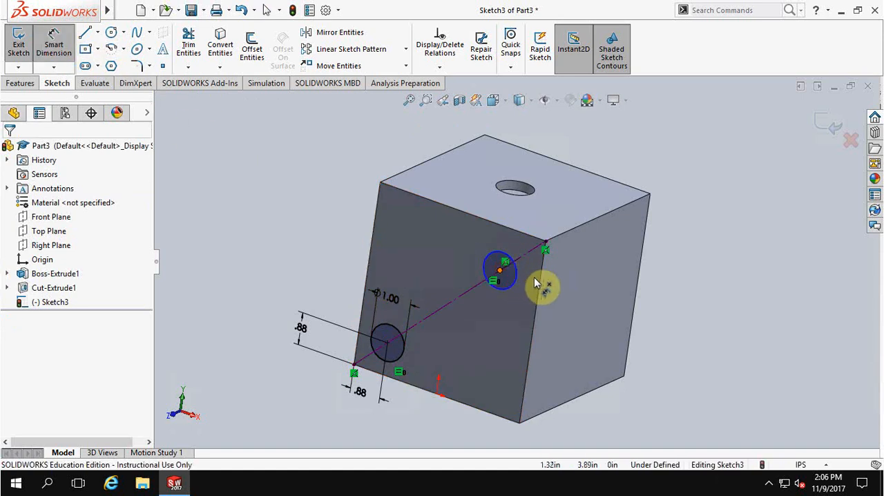
click(542, 282)
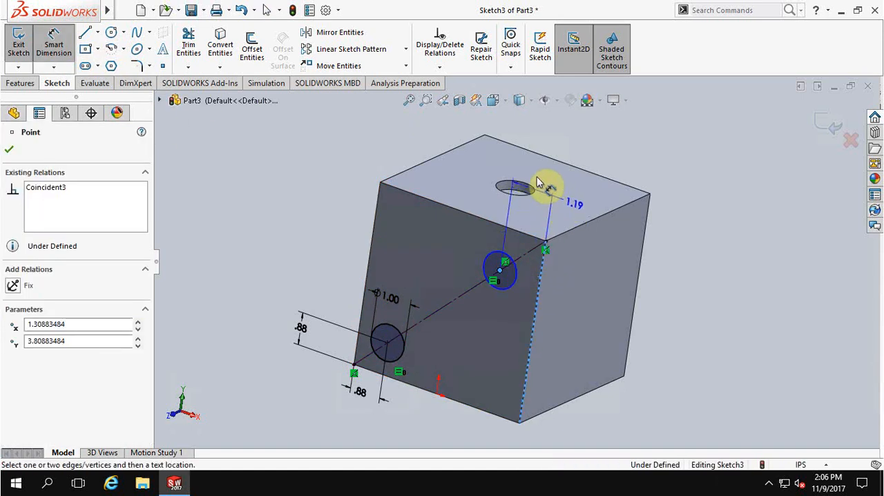
click(589, 197)
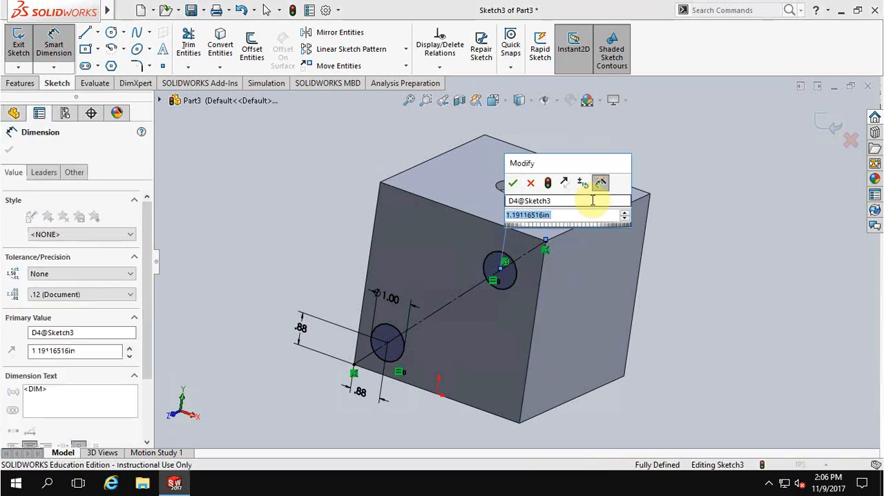
key(Return)
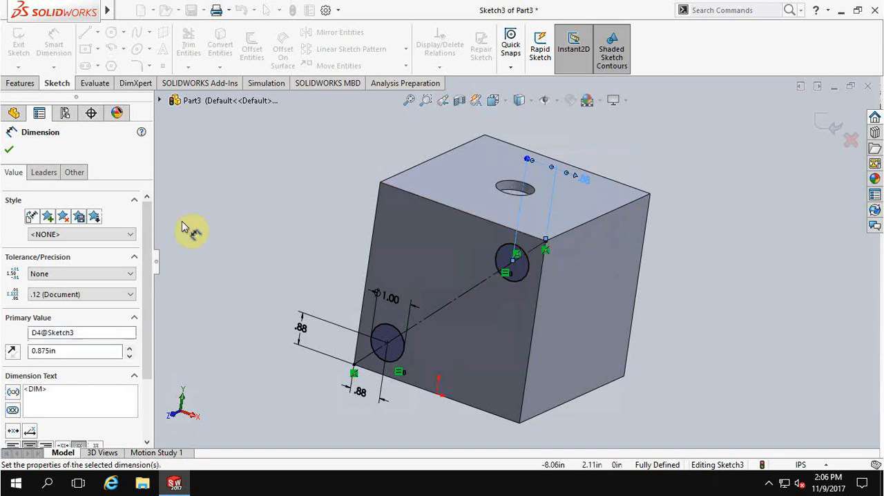
Step: Cut both circles into the cube's front face with a blind Extruded Cut 0.25 in deep
click(25, 84)
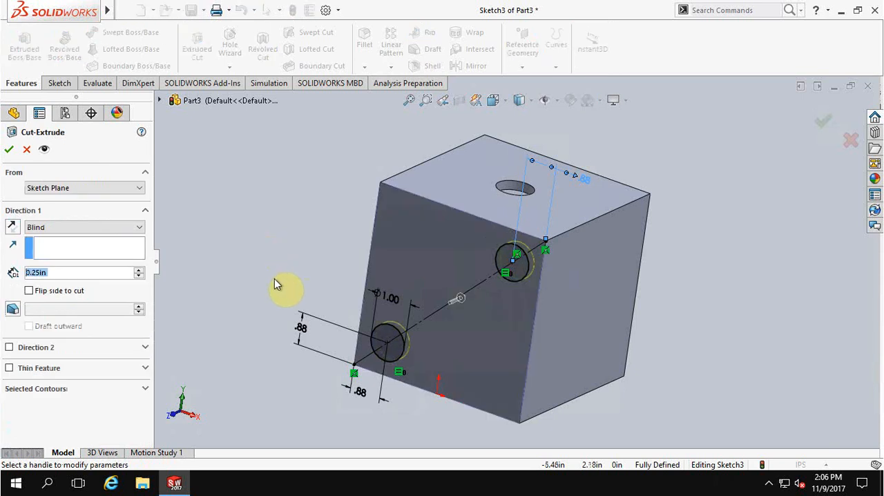
click(8, 150)
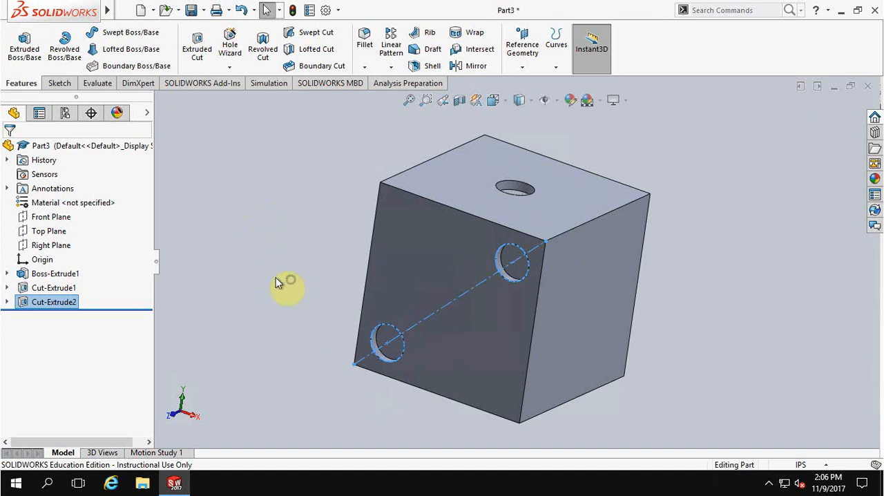
mouse_move(291, 280)
right_down()
mouse_move(274, 284)
mouse_move(292, 279)
right_up()
middle_drag(307, 242, 282, 259)
click(270, 252)
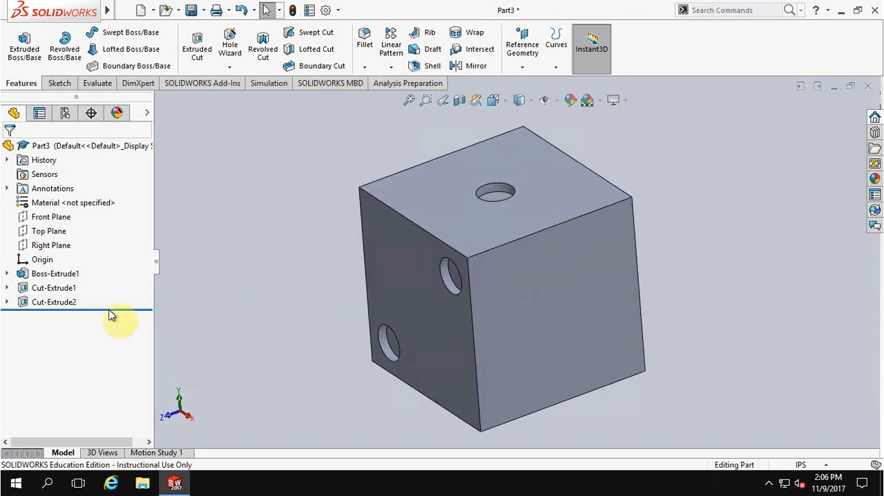
Step: Expand Cut-Extrude1 and look at the editing options available for its Sketch2
click(7, 289)
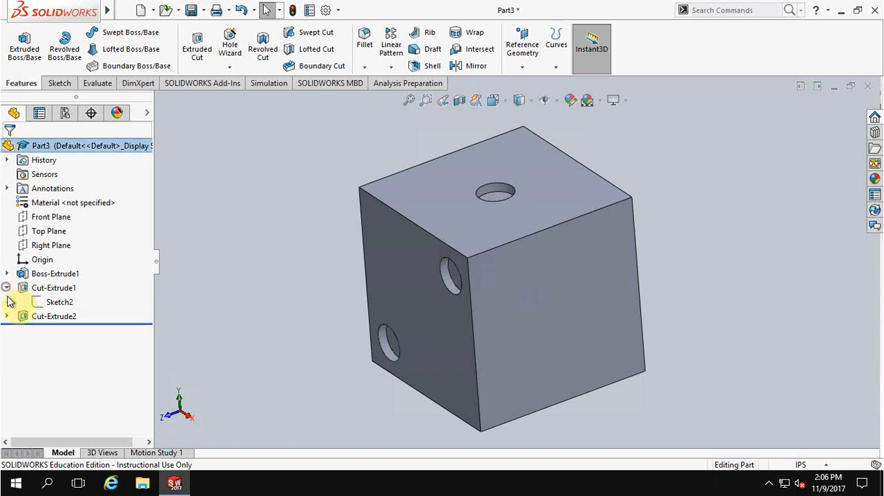
right_click(53, 304)
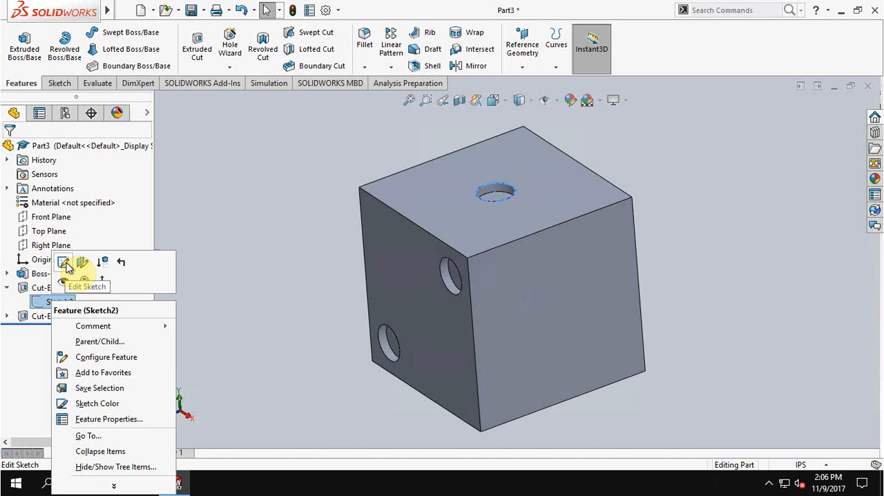
click(207, 209)
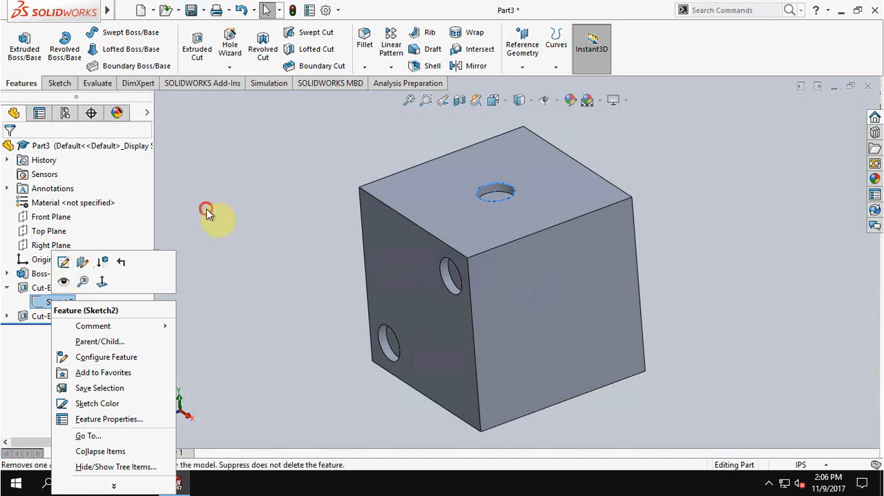
double_click(63, 302)
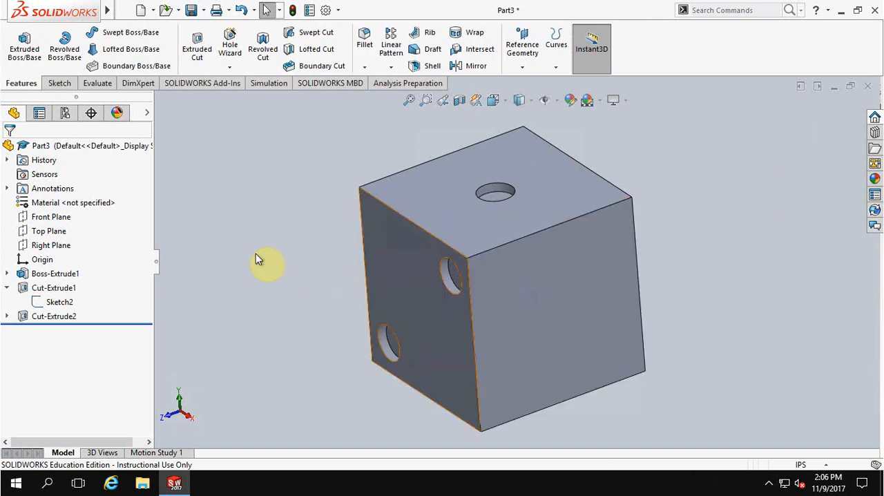
middle_drag(276, 247, 290, 230)
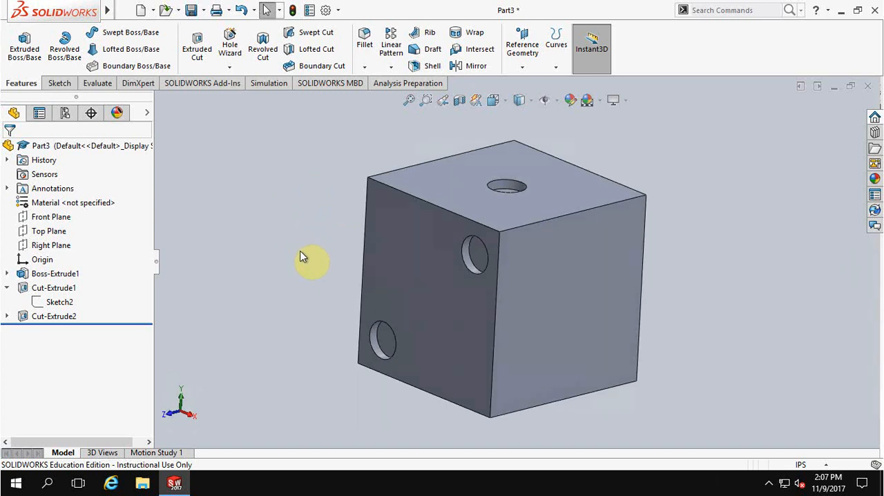
middle_drag(311, 235, 292, 245)
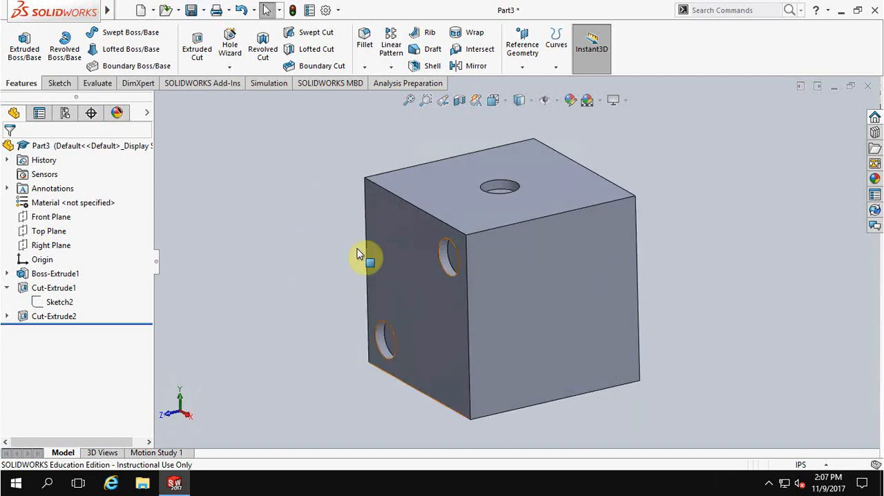